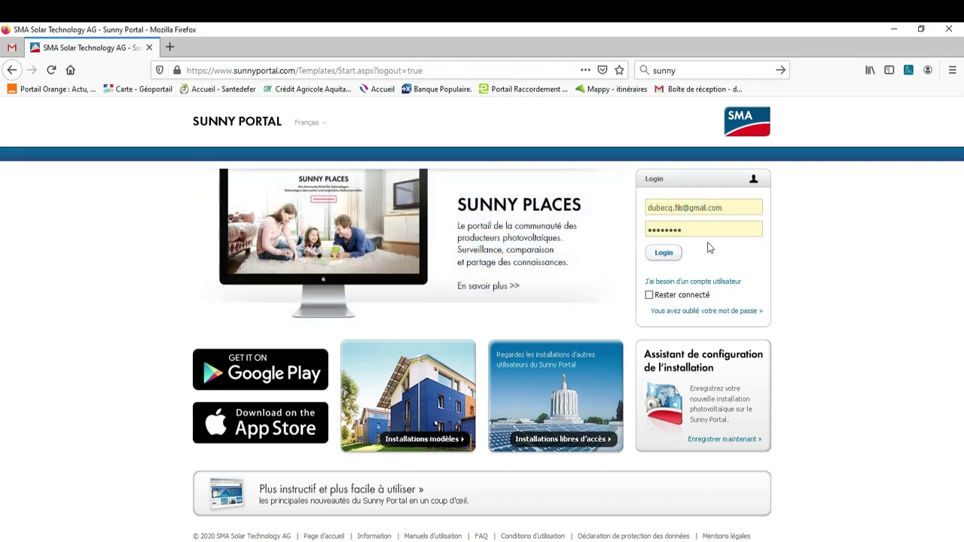
Step: Log in to Sunny Portal with the prefilled credentials and open the jupiton installation from the list of installations
left_click(672, 255)
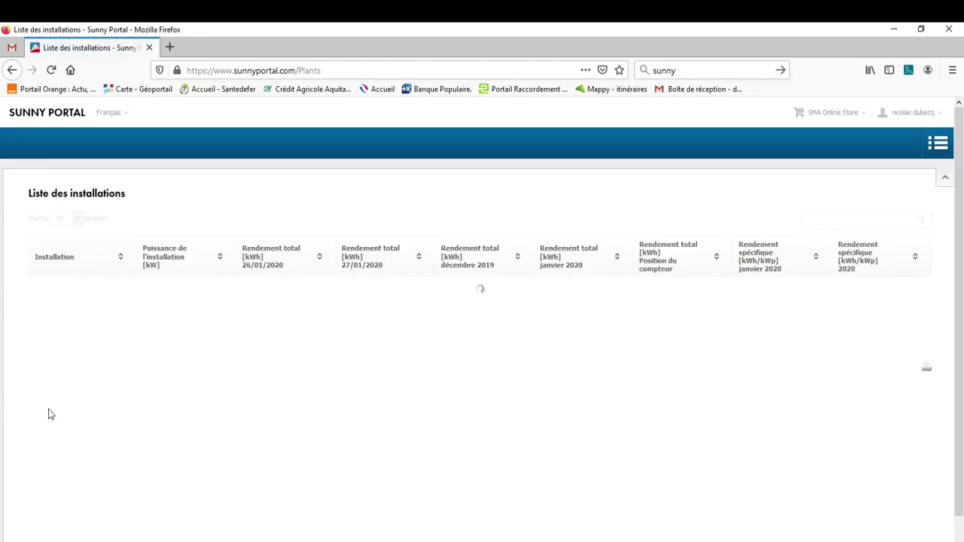
scroll(481, 317, "down", 5)
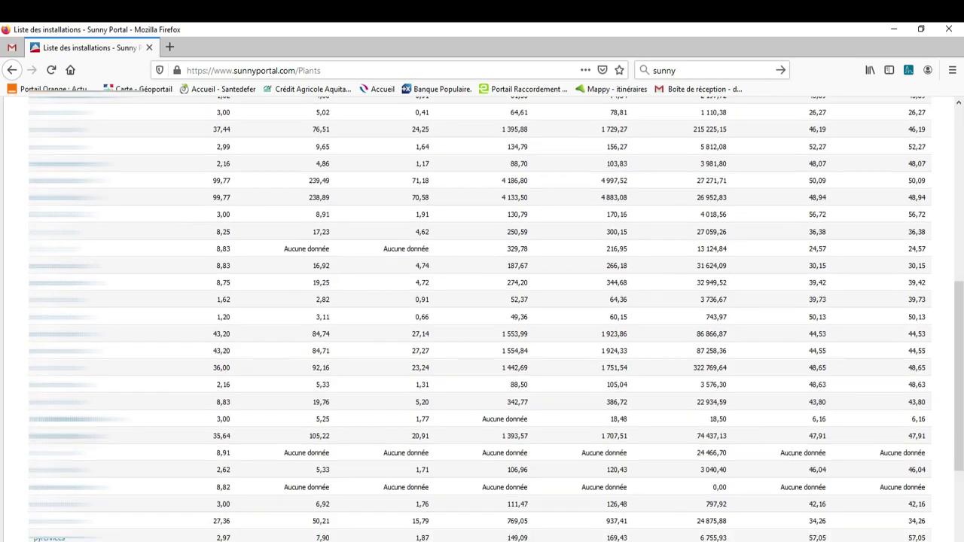
left_click(53, 367)
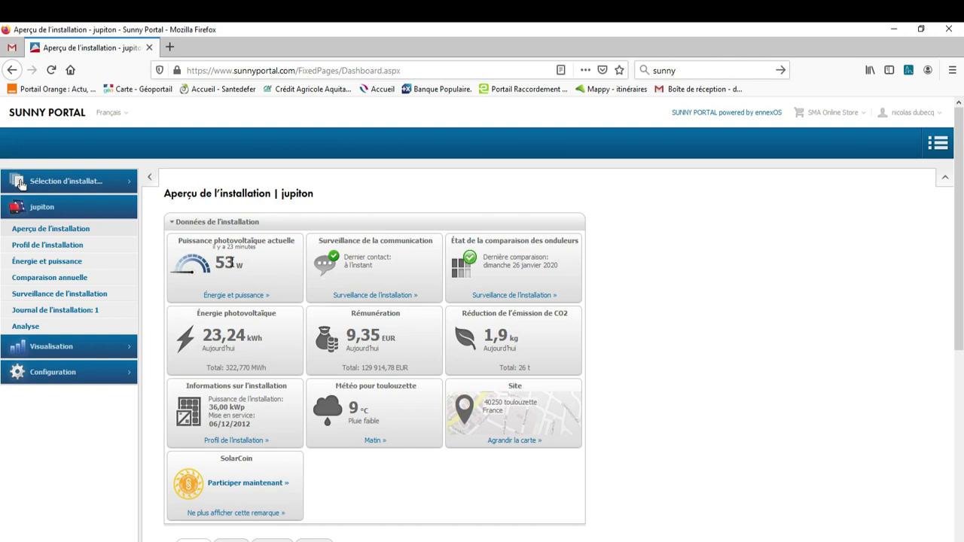
Step: Examine the current photovoltaic power, today's energy and today's remuneration in the jupiton installation data
left_click_drag(267, 273, 165, 250)
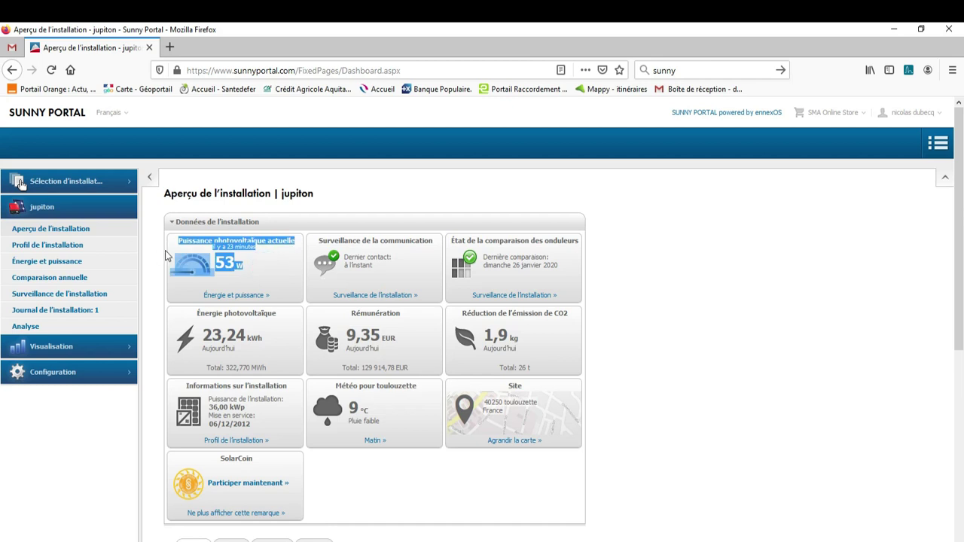
left_click(256, 267)
left_click_drag(267, 268, 222, 270)
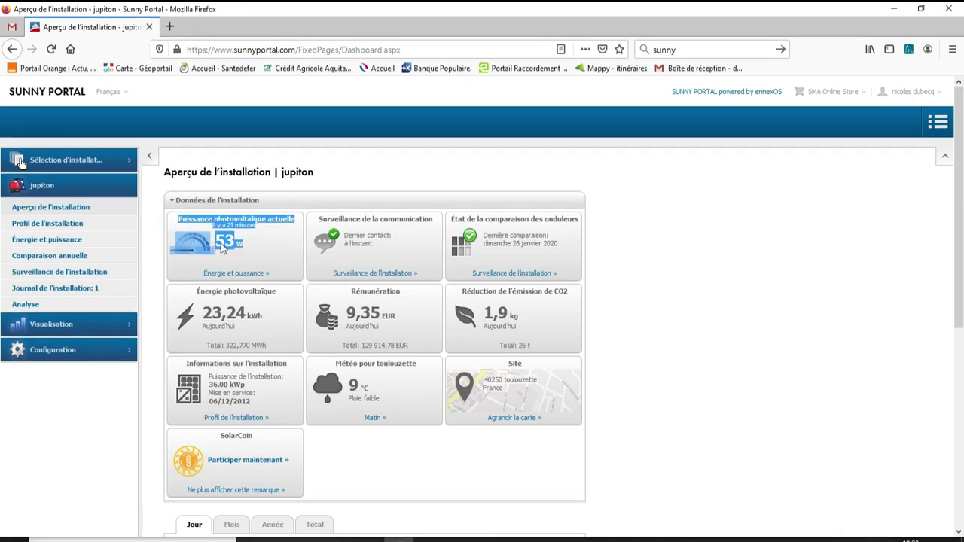
left_click(274, 253)
scroll(274, 253, "down", 2)
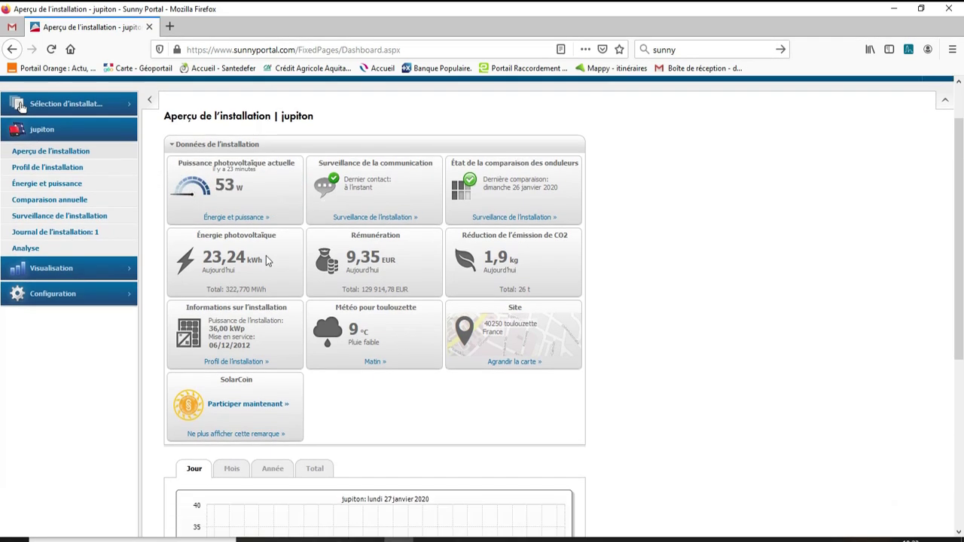
left_click_drag(281, 264, 181, 261)
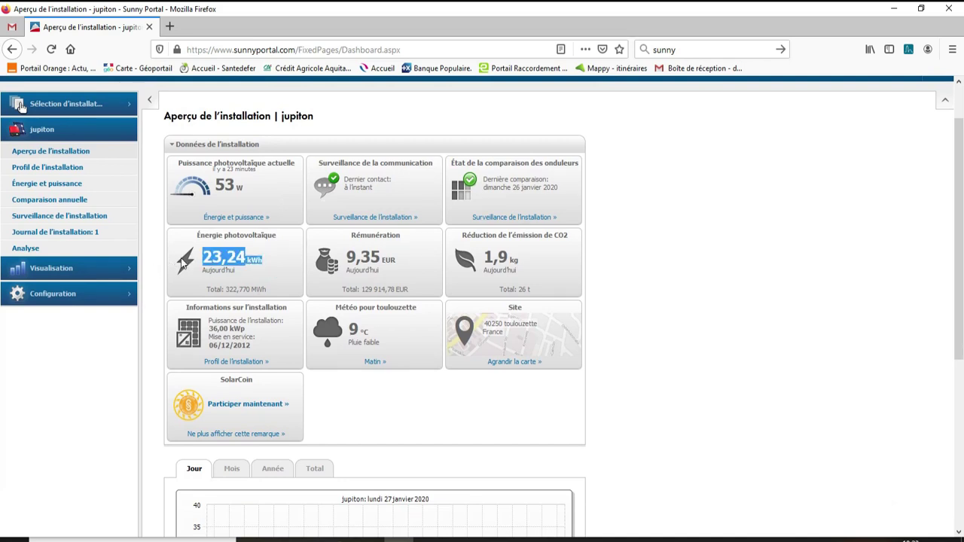
left_click(285, 260)
left_click_drag(403, 267, 301, 259)
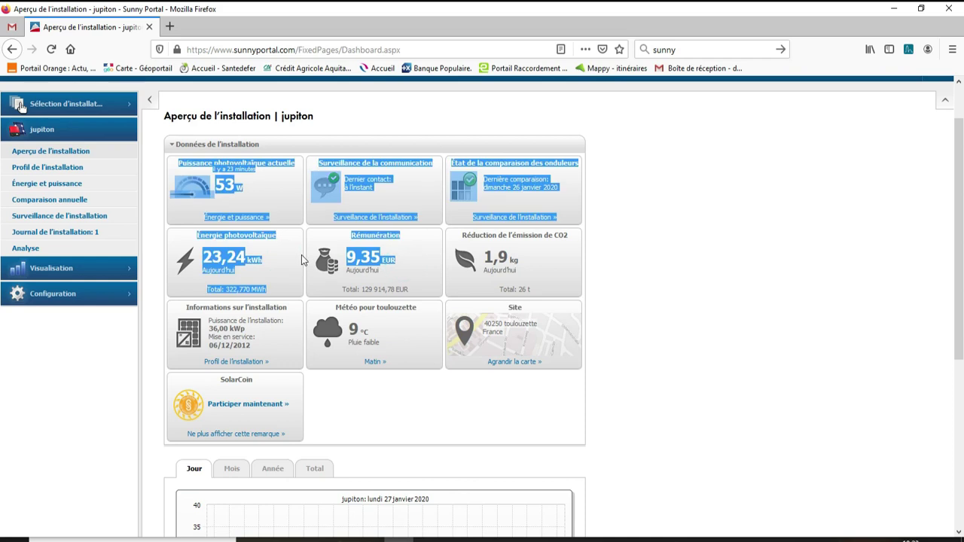
left_click(401, 265)
Step: Step the daily power chart of the installation overview back to 26/01/2020 and 25/01/2020
scroll(519, 304, "down", 4)
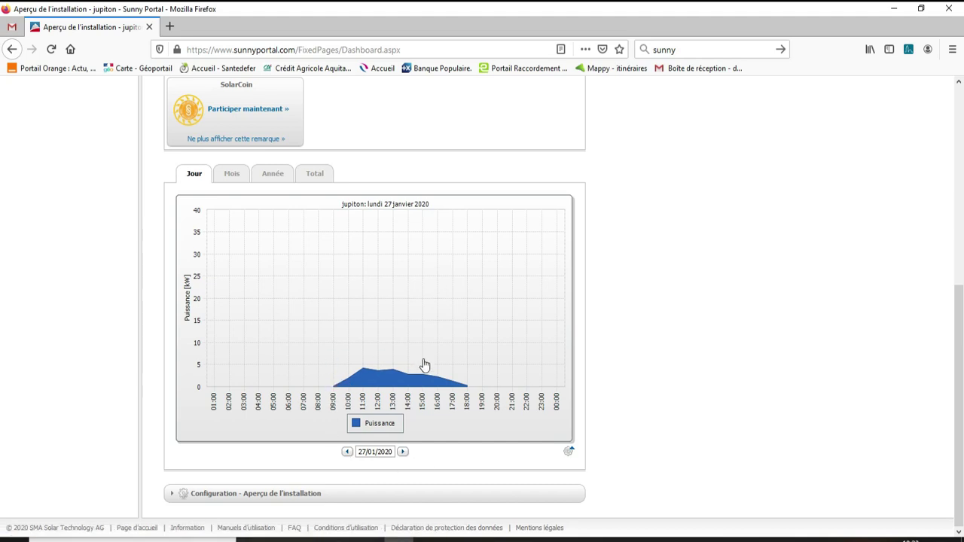
left_click(347, 453)
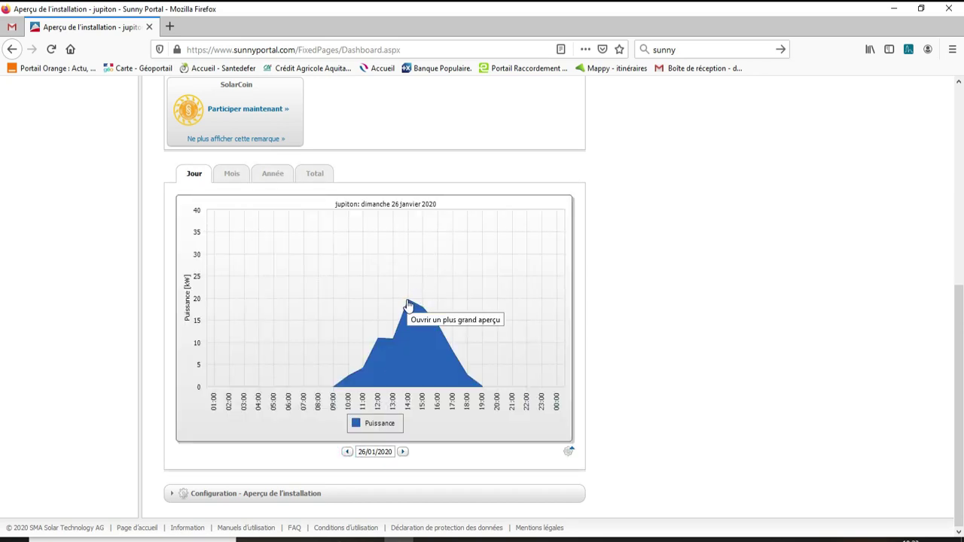
left_click(346, 452)
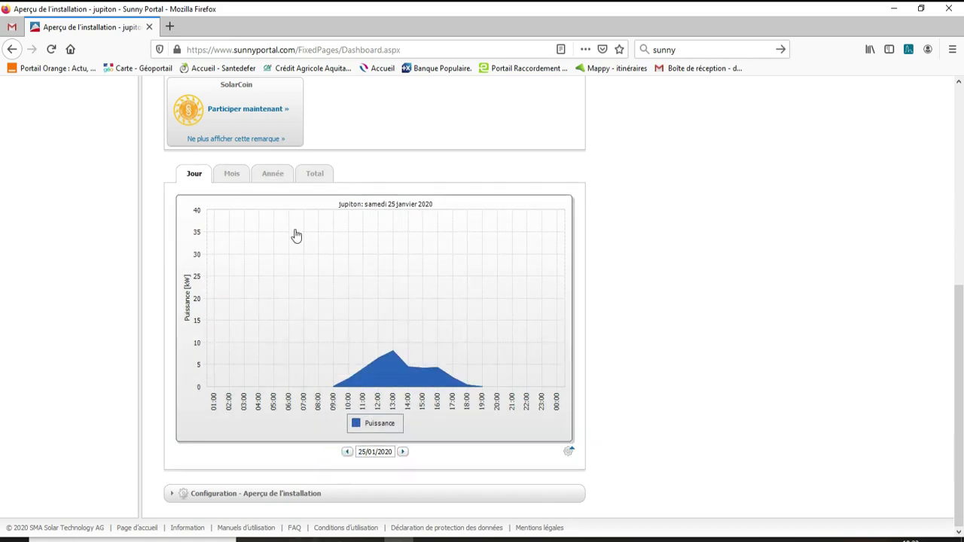
Step: View the January 2020 monthly yield chart, return to the daily power chart and review the overview data above it
left_click(234, 173)
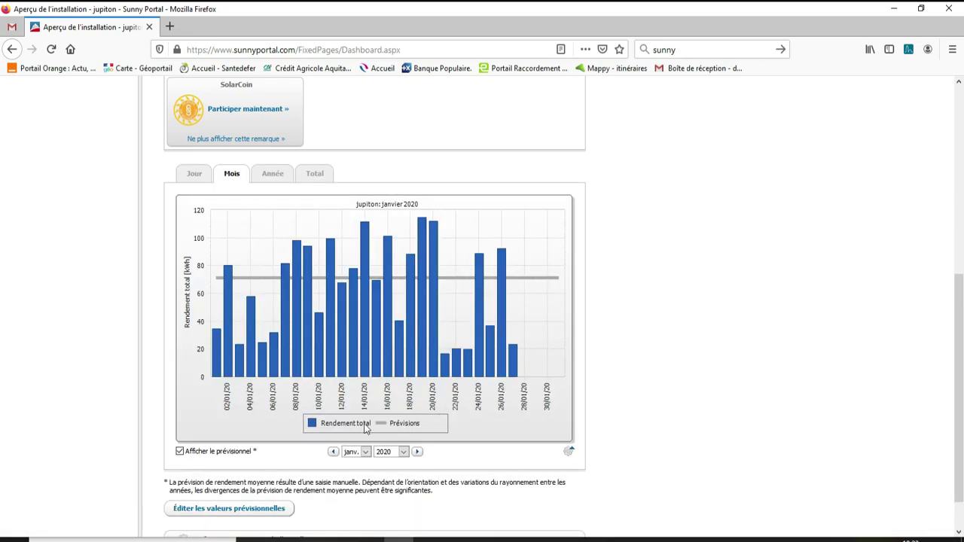
left_click(185, 176)
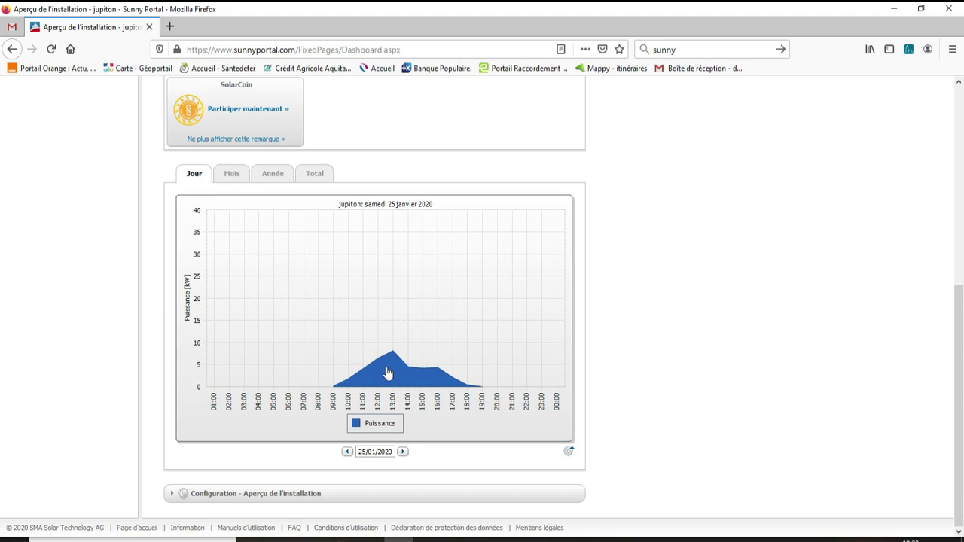
scroll(101, 338, "up", 4)
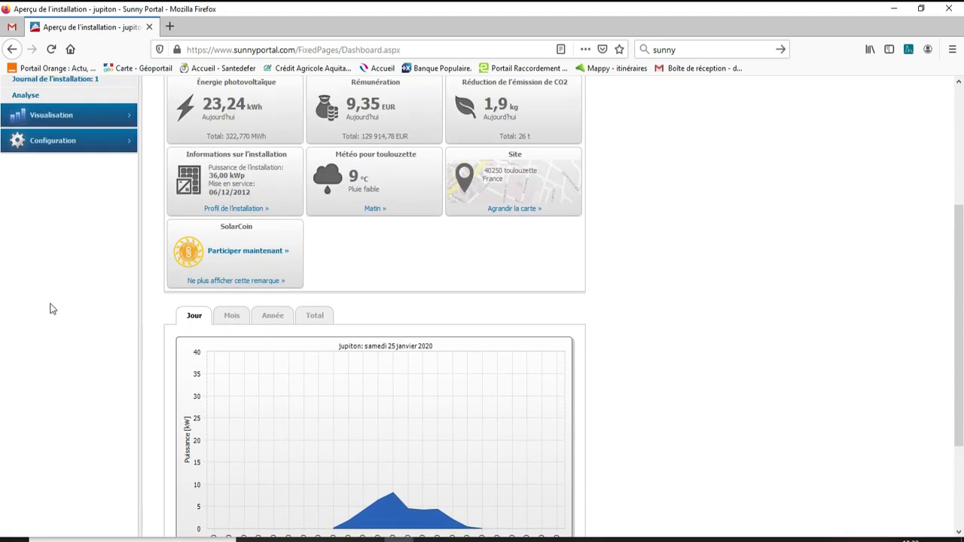
scroll(58, 328, "up", 1)
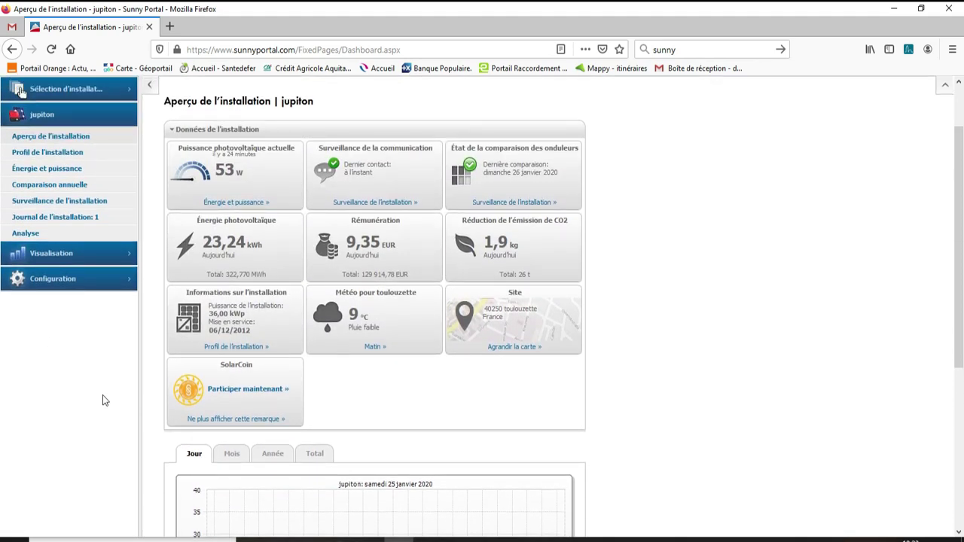
scroll(452, 468, "down", 4)
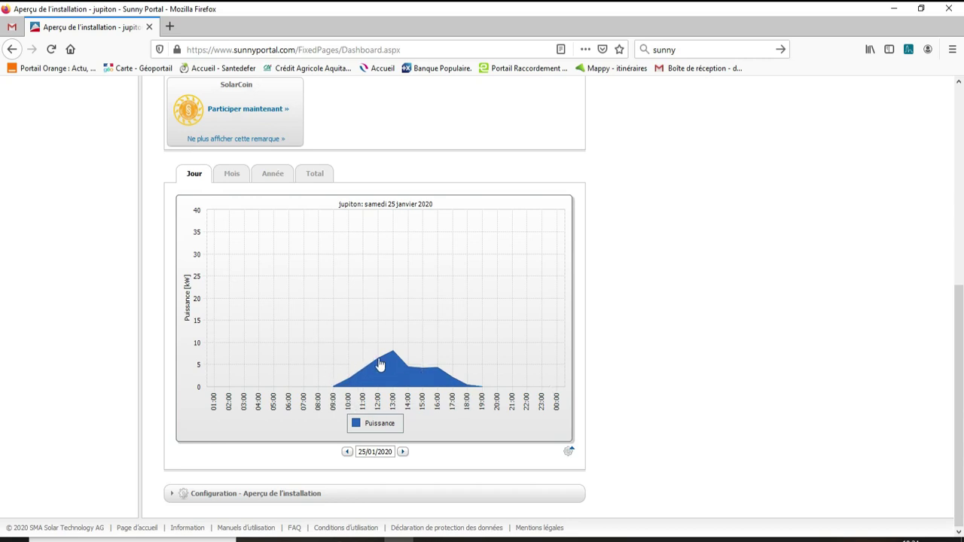
Step: Show the monthly yield chart and step it back month by month to August 2019
left_click(228, 178)
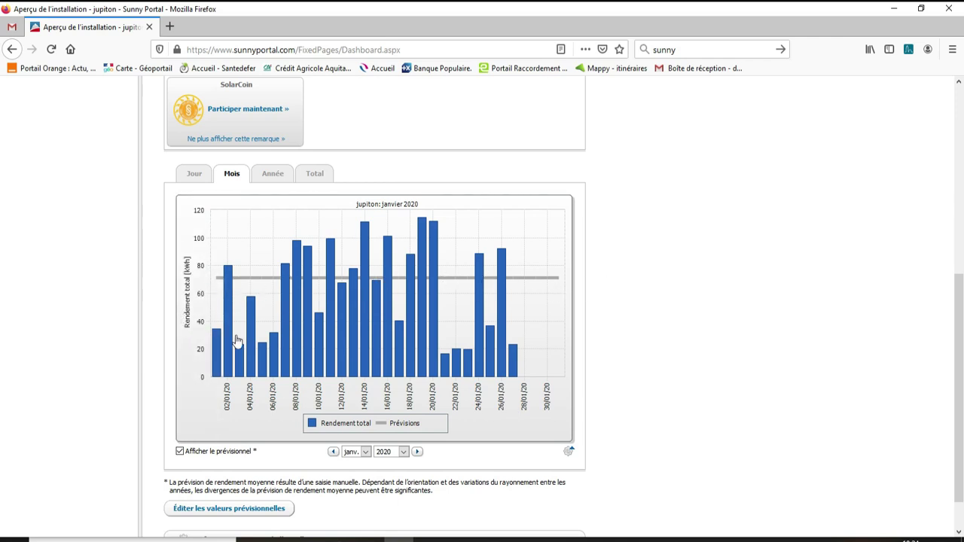
left_click(334, 453)
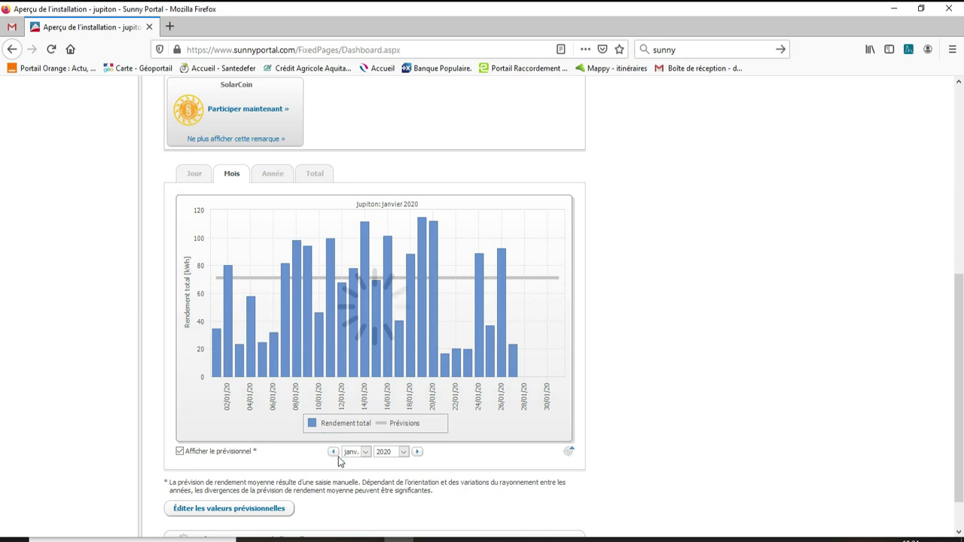
left_click(335, 452)
left_click(334, 453)
left_click(333, 453)
left_click(334, 453)
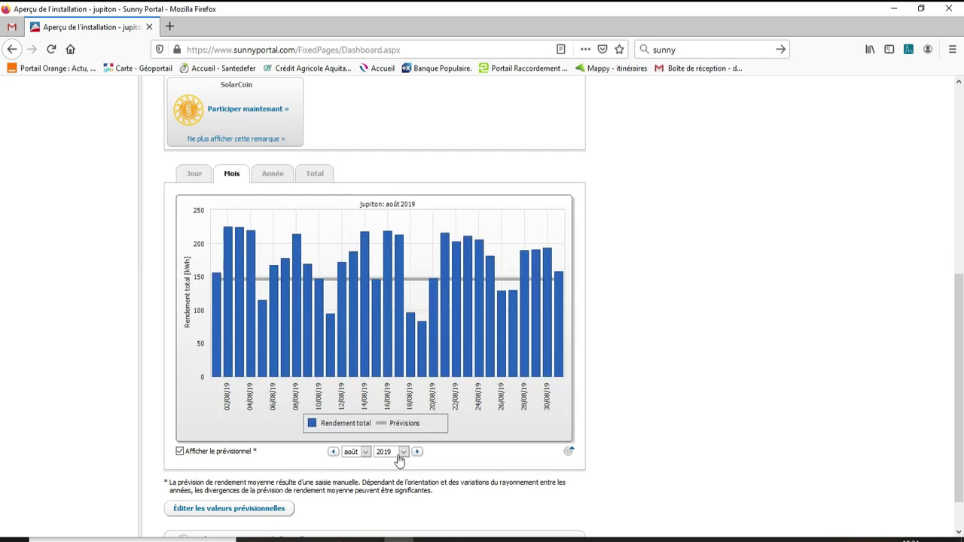
Step: Move the monthly yield chart forward to October 2019 and back to July 2019 to compare the months
left_click(417, 452)
left_click(416, 452)
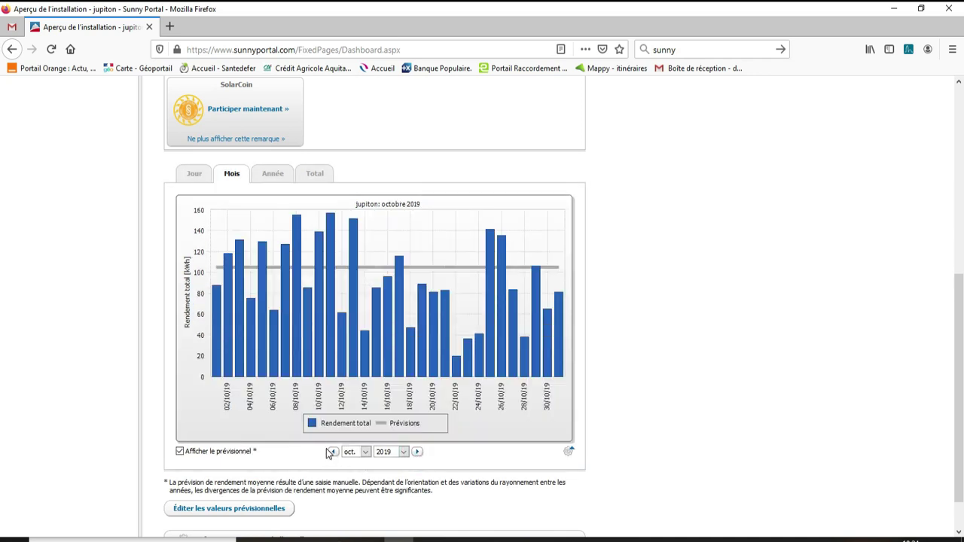
left_click(333, 452)
left_click(334, 451)
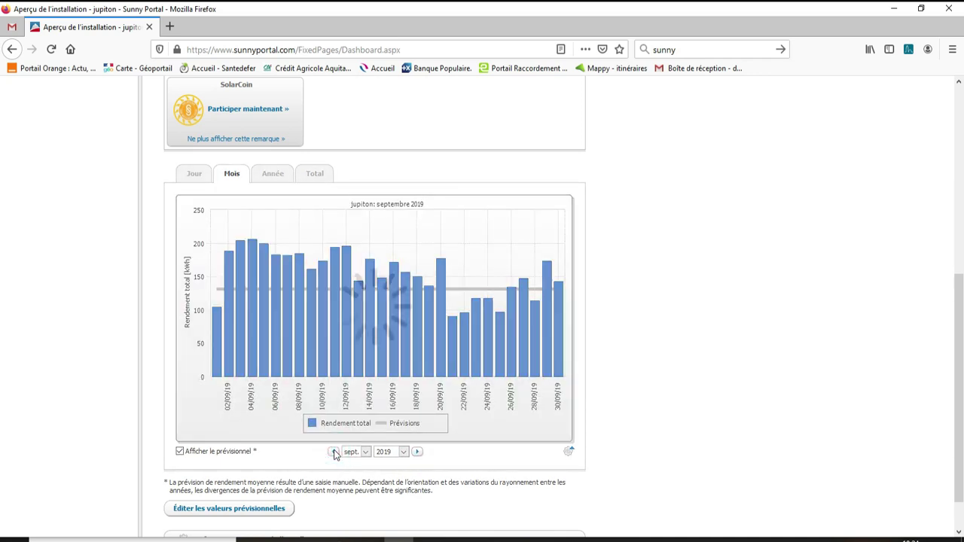
left_click(334, 452)
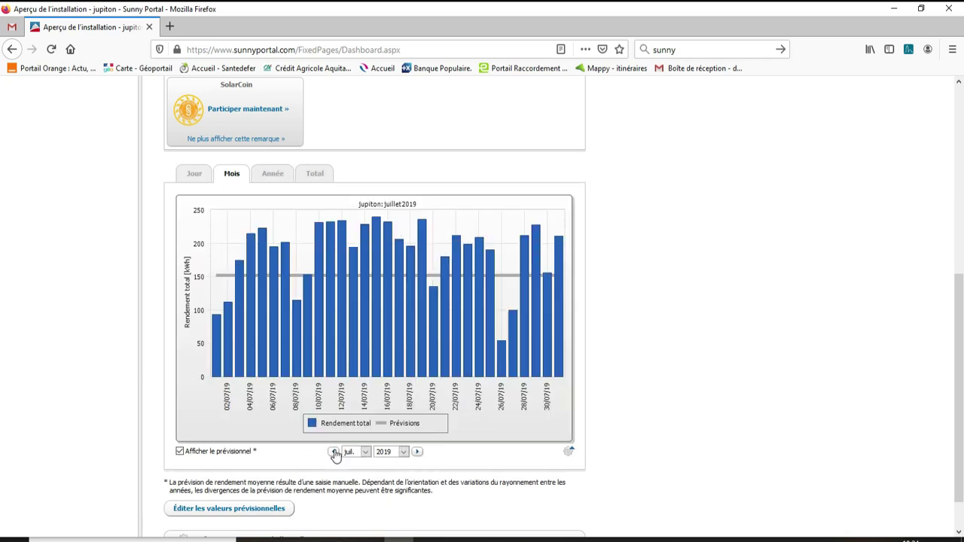
Step: View the 2019 annual yield chart and the total yield chart for 2012 to 2020
left_click(267, 173)
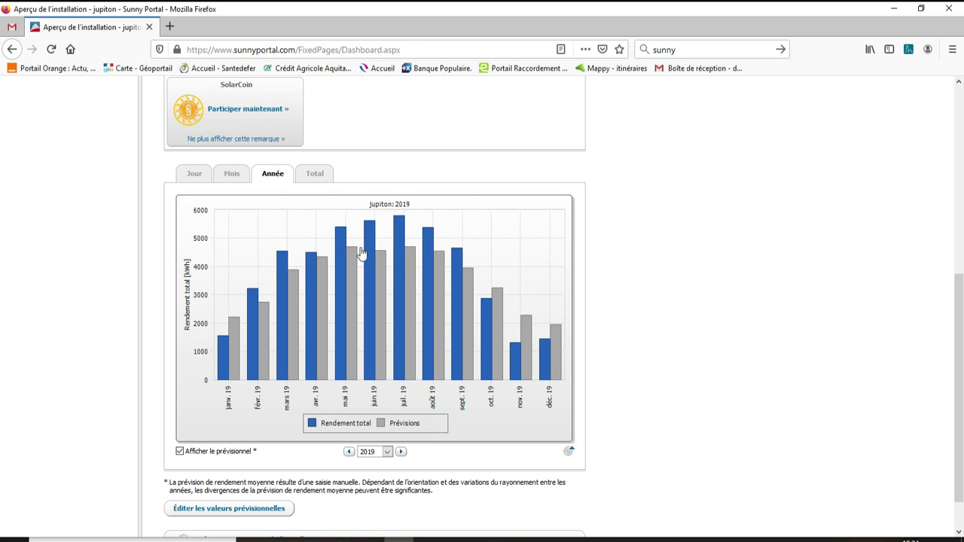
left_click(314, 173)
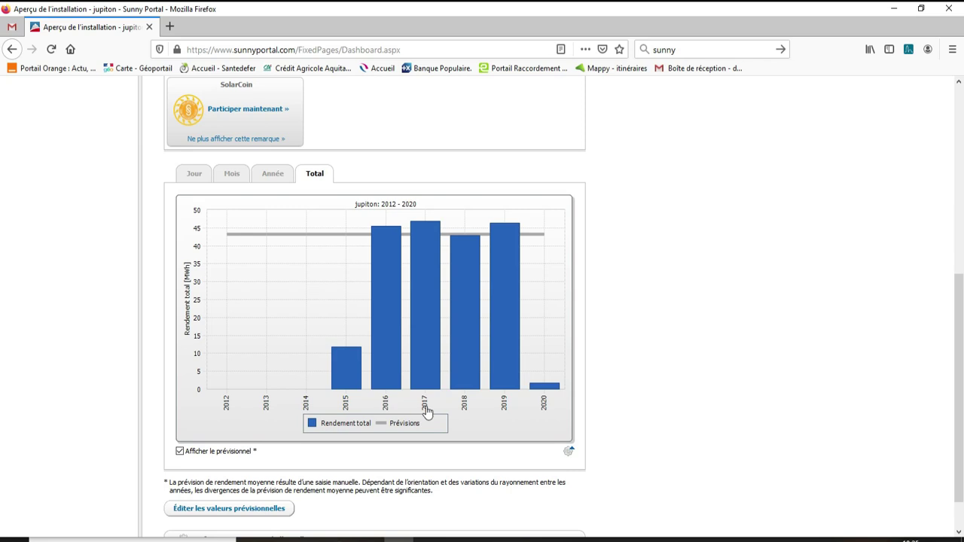
Step: Open the jupiton installation profile and examine its communication device and inverter entries
scroll(424, 373, "up", 2)
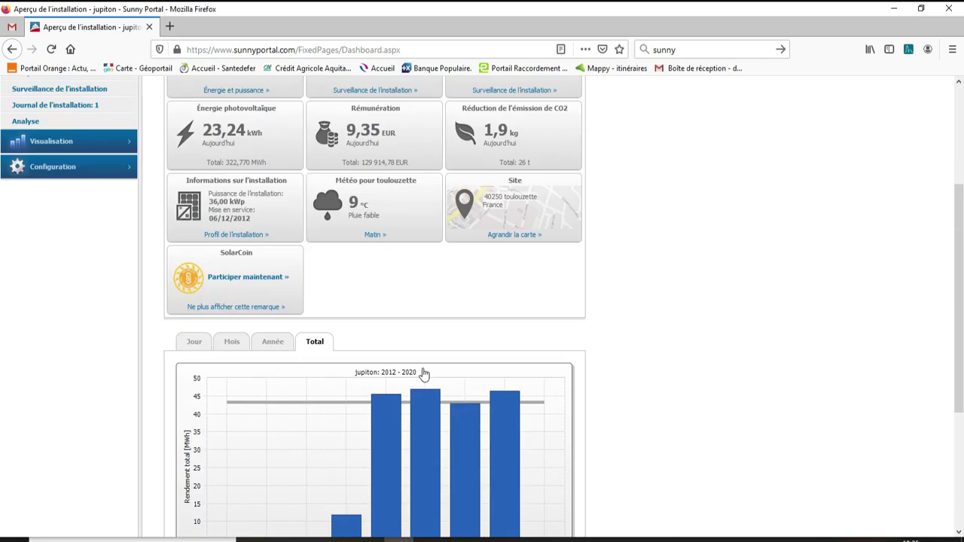
scroll(424, 373, "up", 3)
left_click(35, 226)
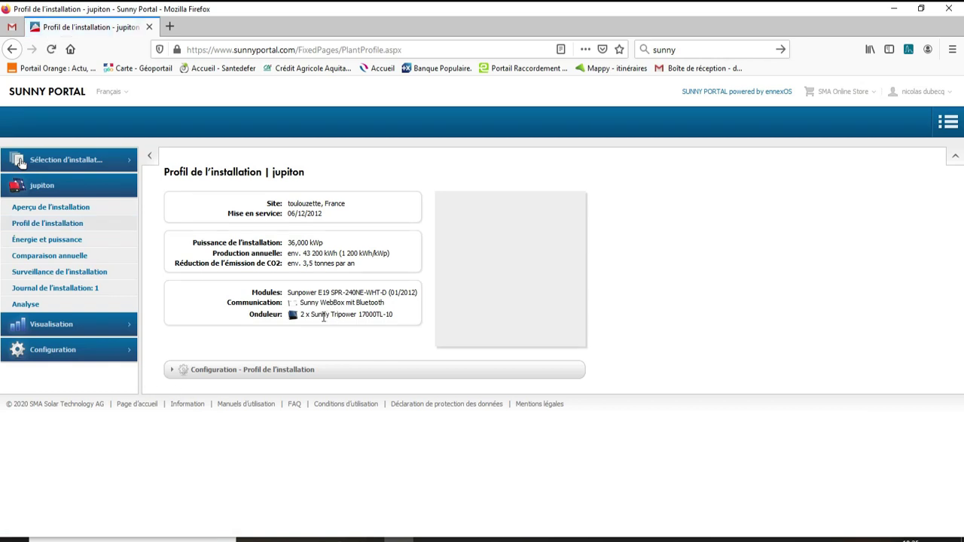
mouse_move(294, 303)
left_mouse_down()
mouse_move(376, 299)
mouse_move(278, 303)
left_mouse_up()
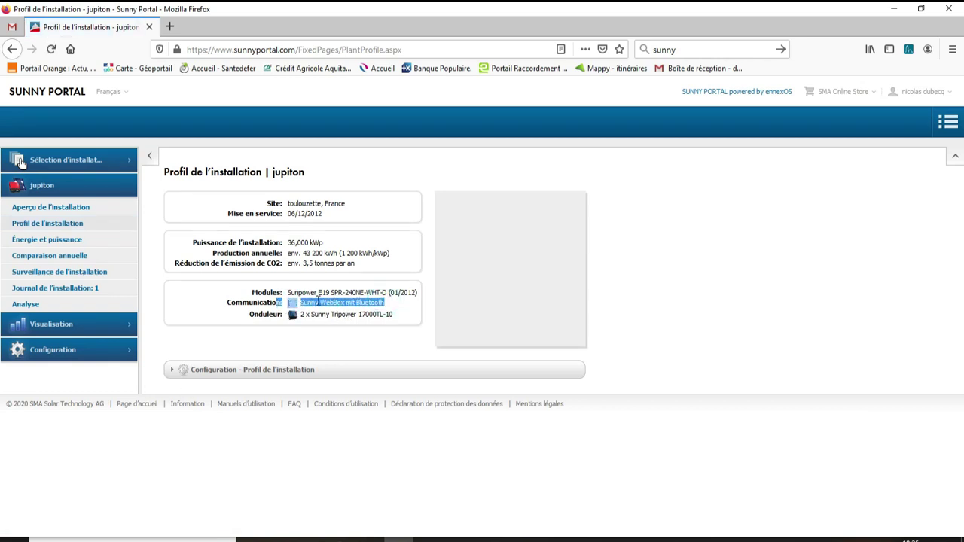
left_click(385, 302)
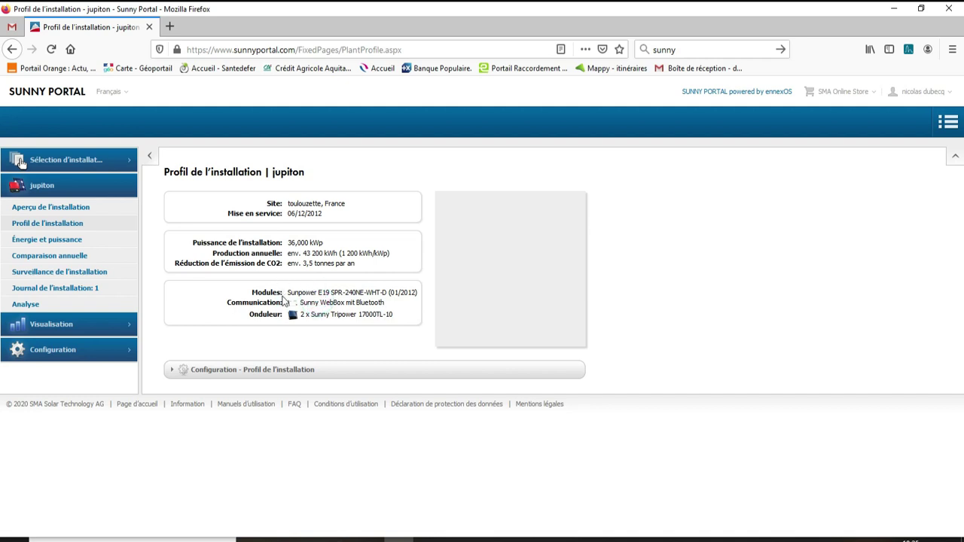
left_click_drag(287, 293, 262, 317)
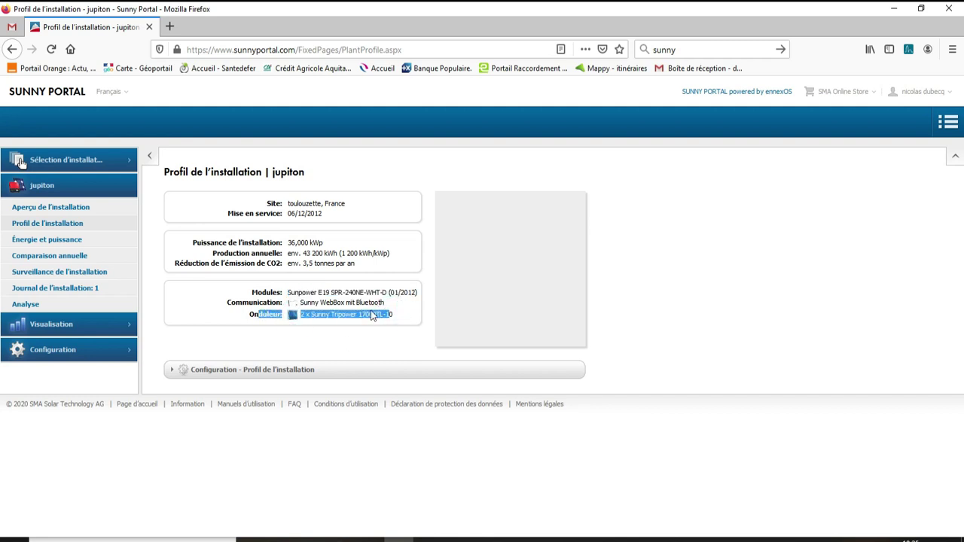
left_click(380, 316)
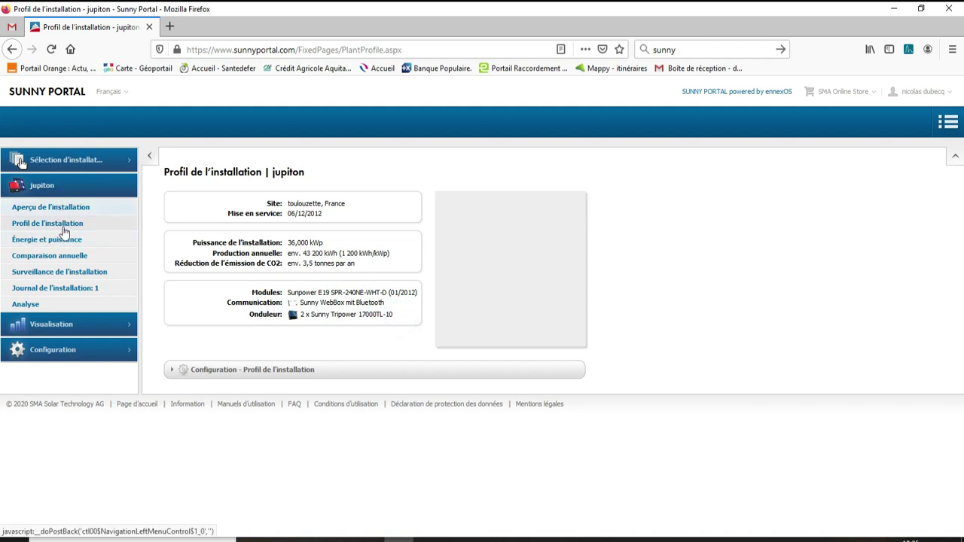
Step: Open the Énergie et puissance page of the installation and look over its daily power chart
left_click(39, 241)
scroll(314, 285, "down", 1)
scroll(313, 285, "down", 1)
scroll(334, 422, "up", 2)
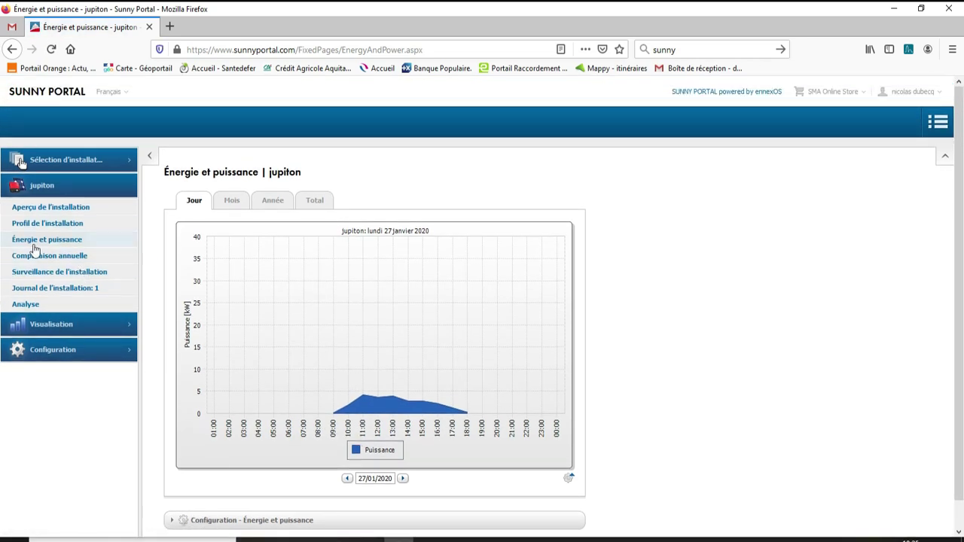
Step: Open the annual comparison, view its chart enlarged, close the enlarged view and examine the total yield table
scroll(248, 399, "down", 1)
left_click(54, 233)
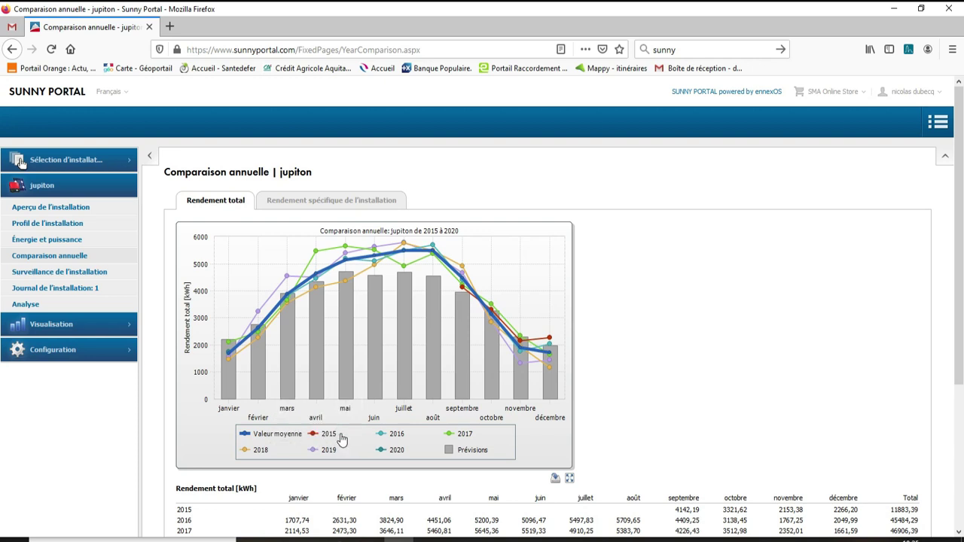
left_click(323, 423)
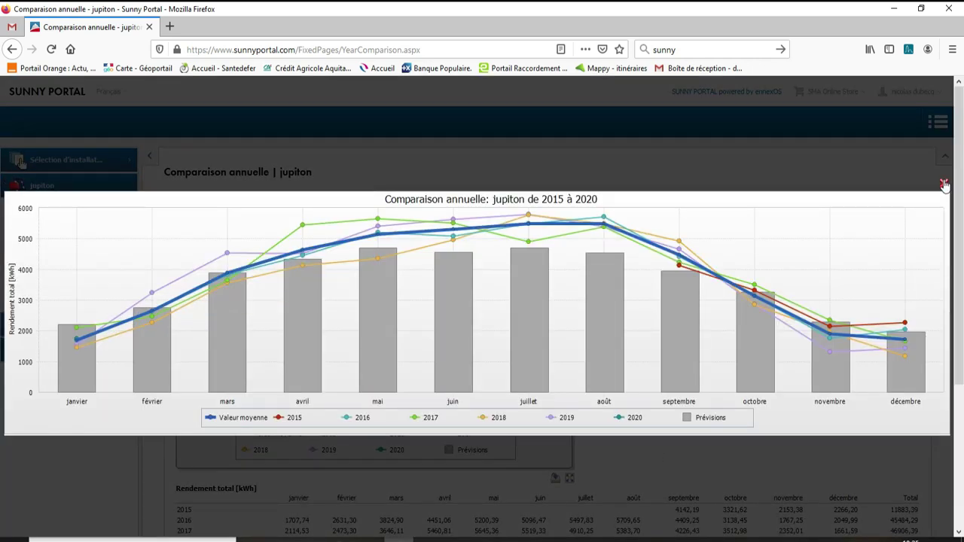
left_click(943, 183)
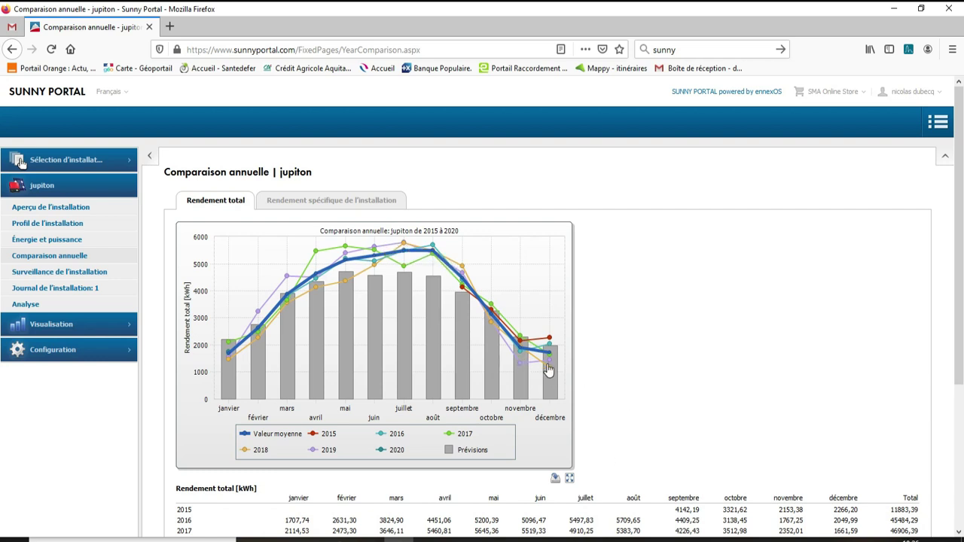
scroll(412, 356, "down", 4)
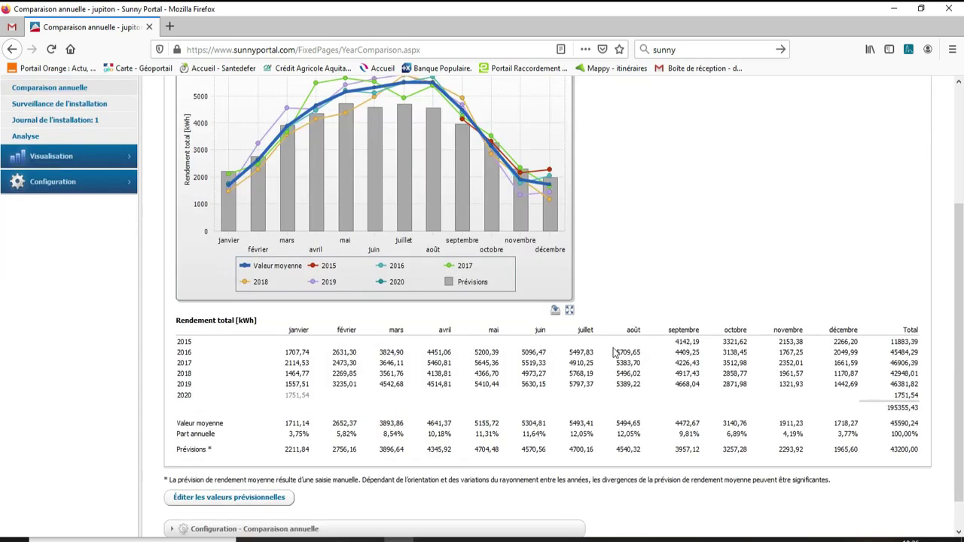
Step: Look over the end of the annual comparison page, including its average, forecast and configuration entries
scroll(614, 352, "down", 1)
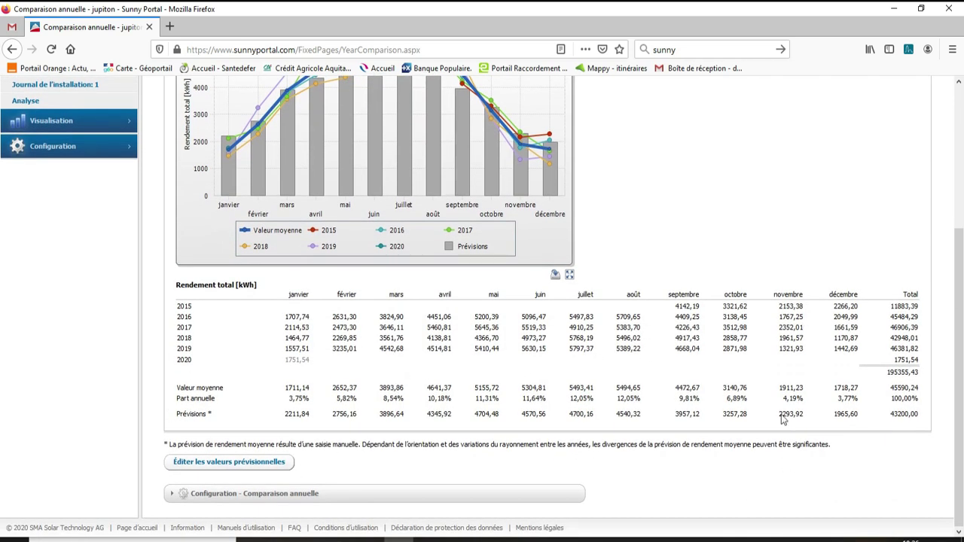
left_click(271, 492)
scroll(764, 355, "up", 7)
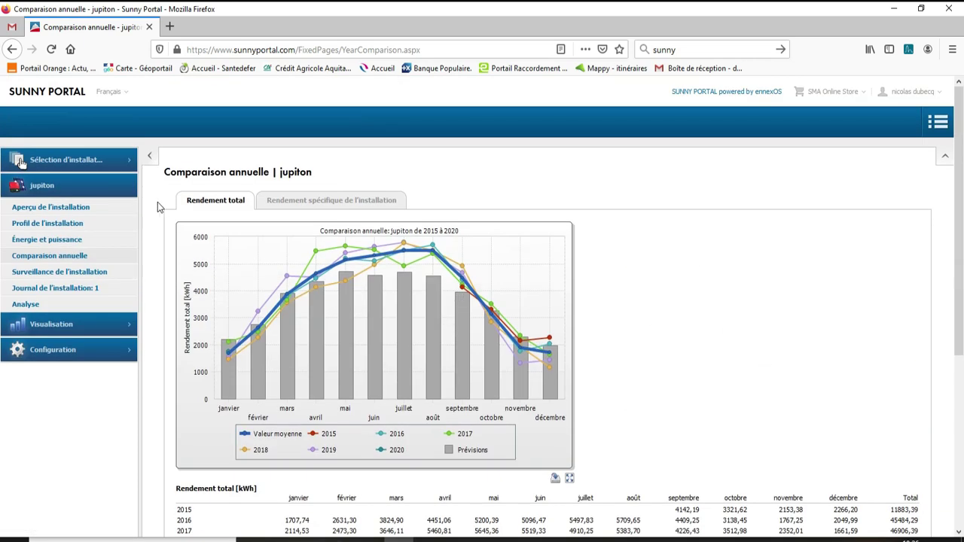
Step: Open the inverter comparison settings from the Surveillance de l'installation page and check the tolerance of the inverters
left_click(65, 271)
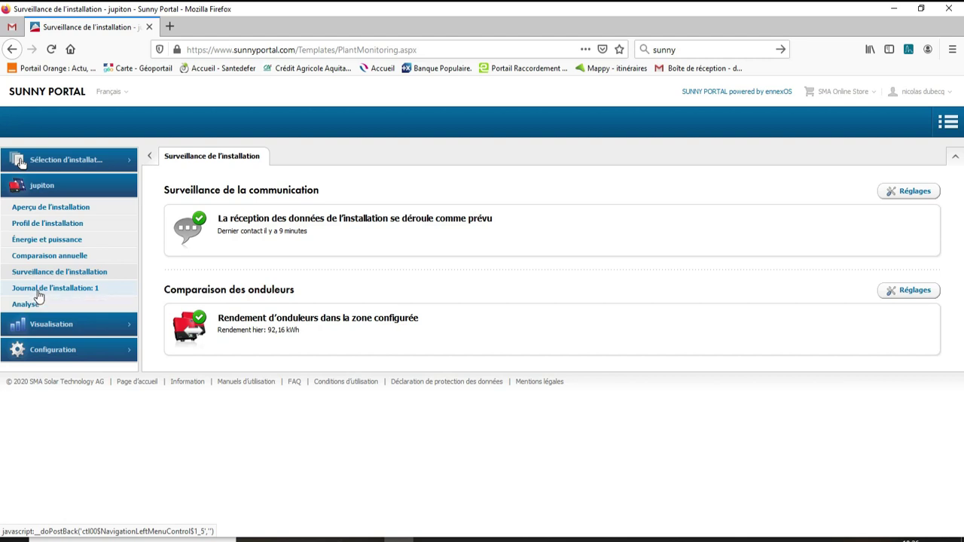
left_click(908, 294)
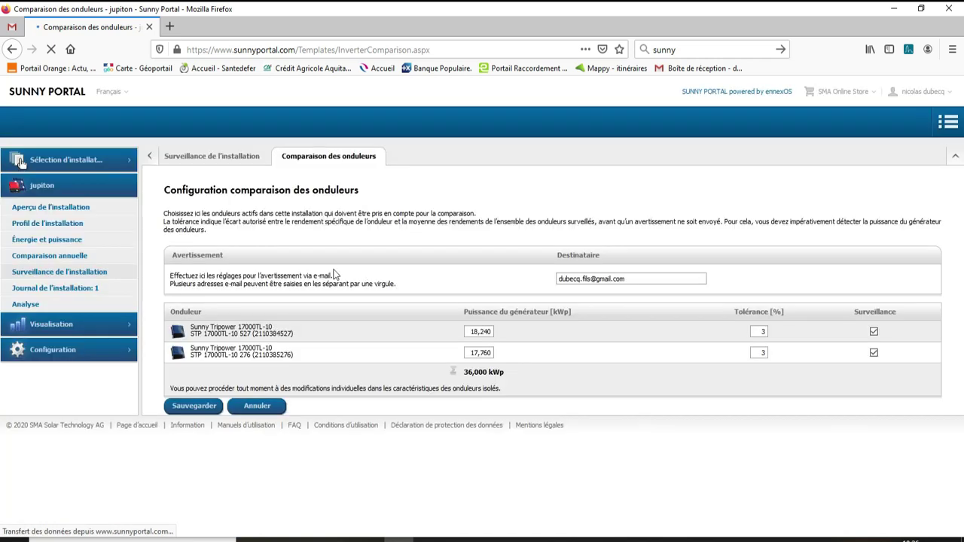
double_click(763, 333)
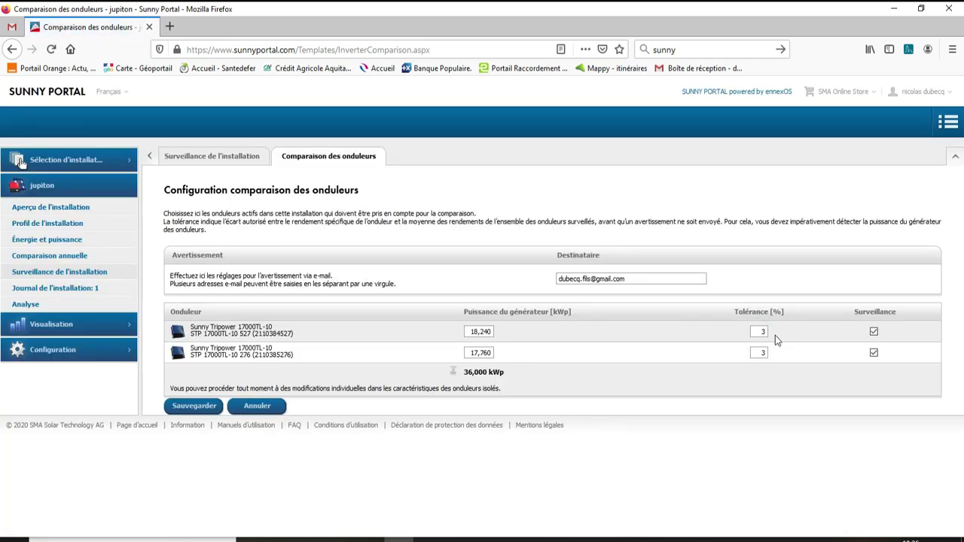
Step: Examine the generator power and inverter entries in the comparison settings and return to the installation monitoring page
double_click(472, 332)
double_click(472, 352)
left_click_drag(185, 354, 297, 360)
left_click(363, 372)
left_click_drag(189, 348, 287, 357)
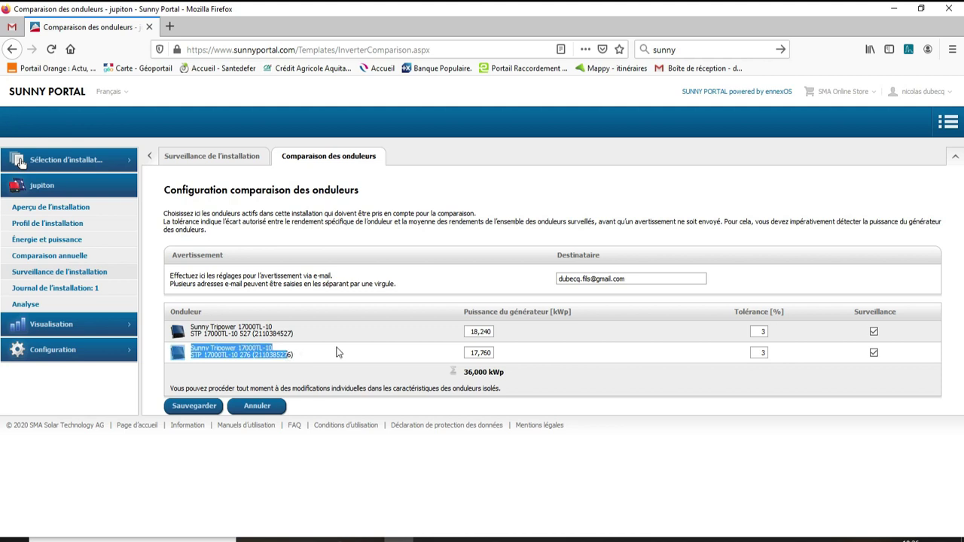
left_click(321, 355)
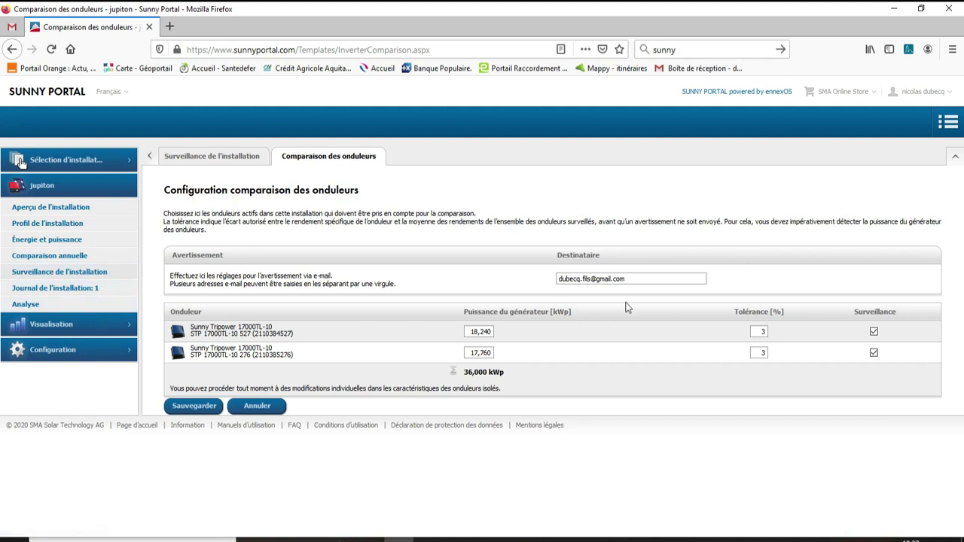
left_click(233, 161)
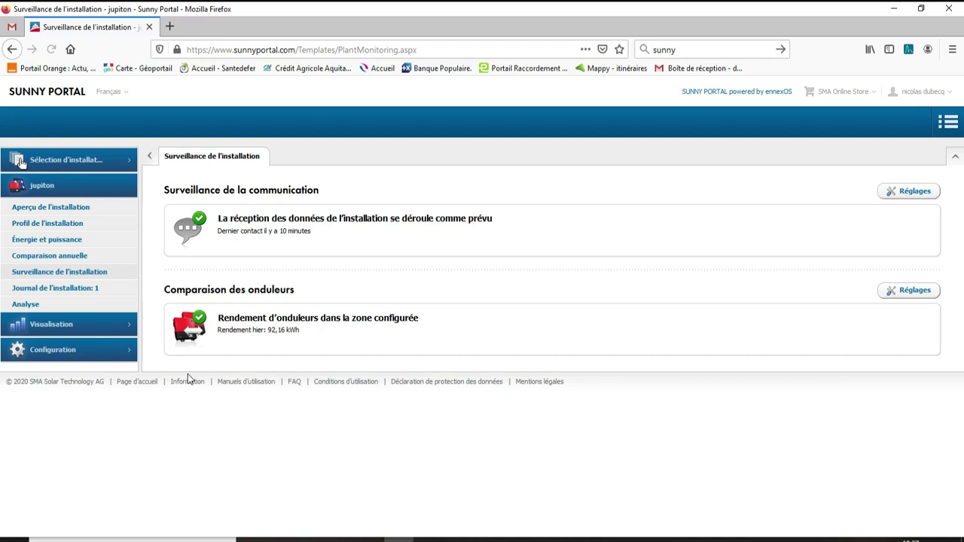
Step: Open the installation journal, hide the Info and Avertissement entries one after the other, and show both types again
left_click(56, 290)
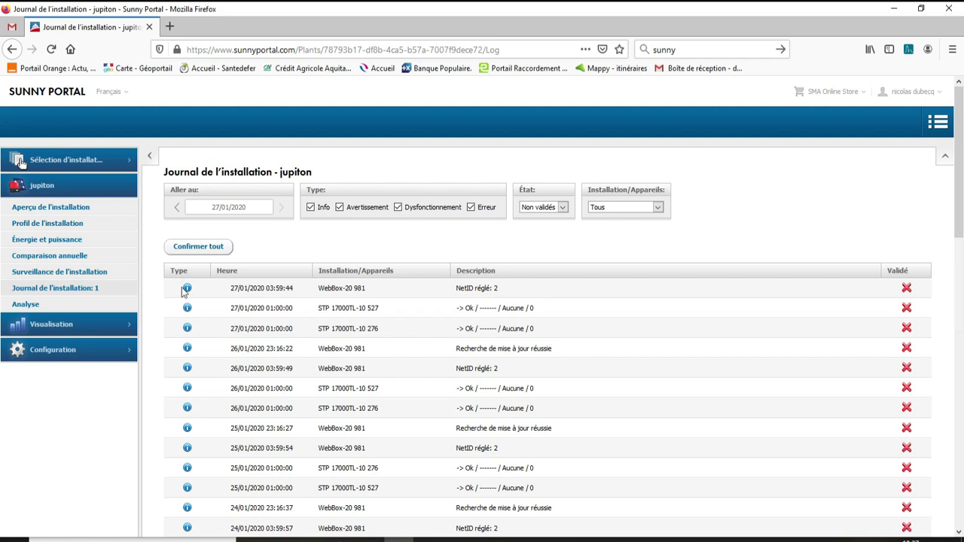
left_click(310, 209)
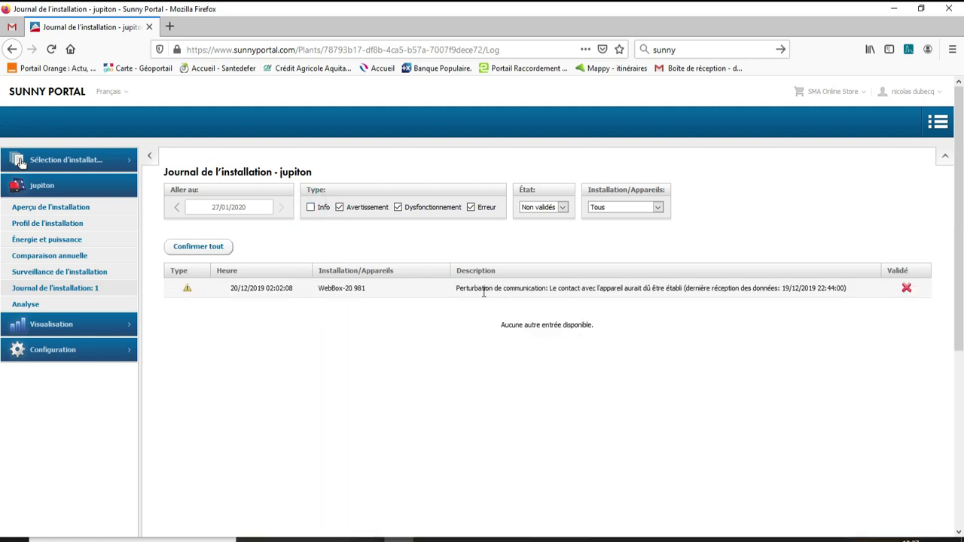
left_click(340, 209)
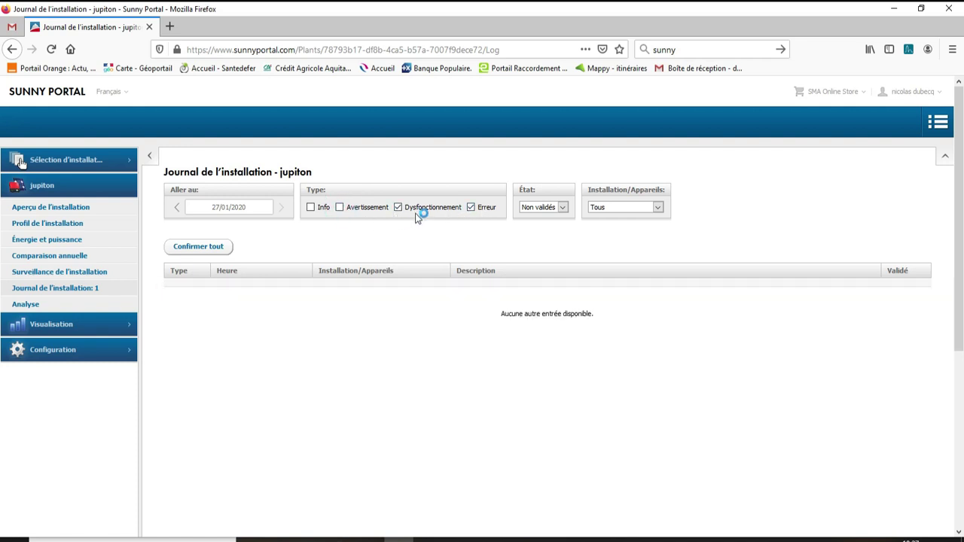
left_click(488, 223)
left_click(340, 208)
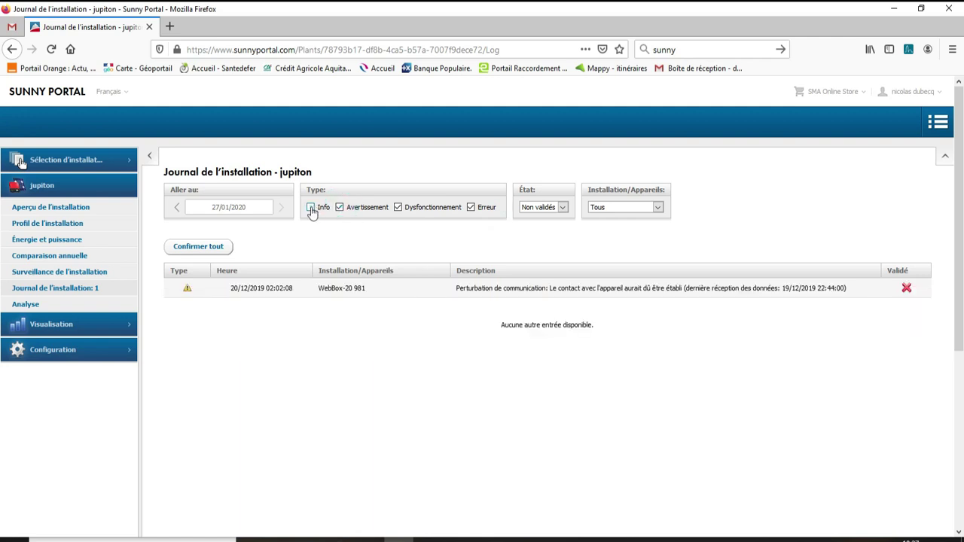
left_click(311, 208)
Step: Open the Analyse page and view the power chart for 26/01/2020 and the weekly power chart
left_click(17, 308)
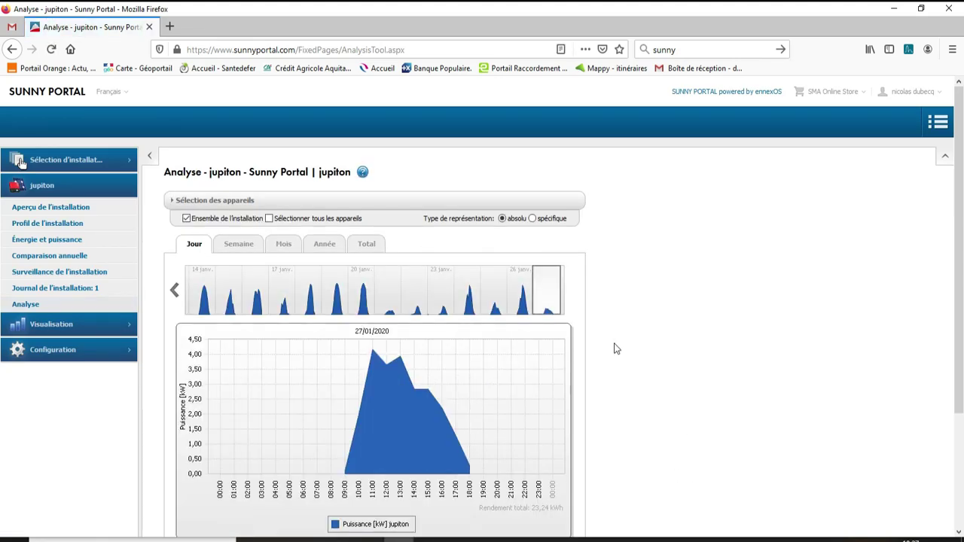
scroll(622, 348, "down", 3)
left_click(522, 143)
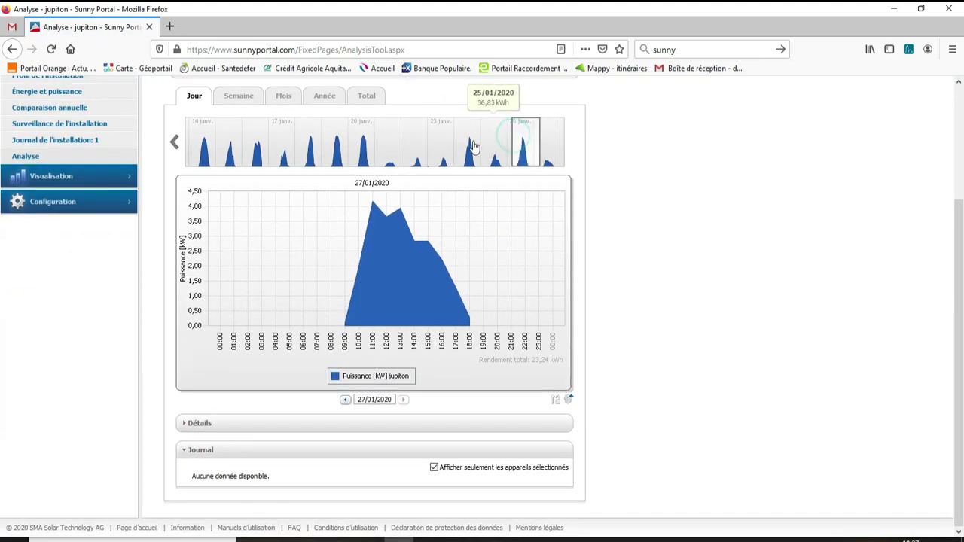
left_click(174, 141)
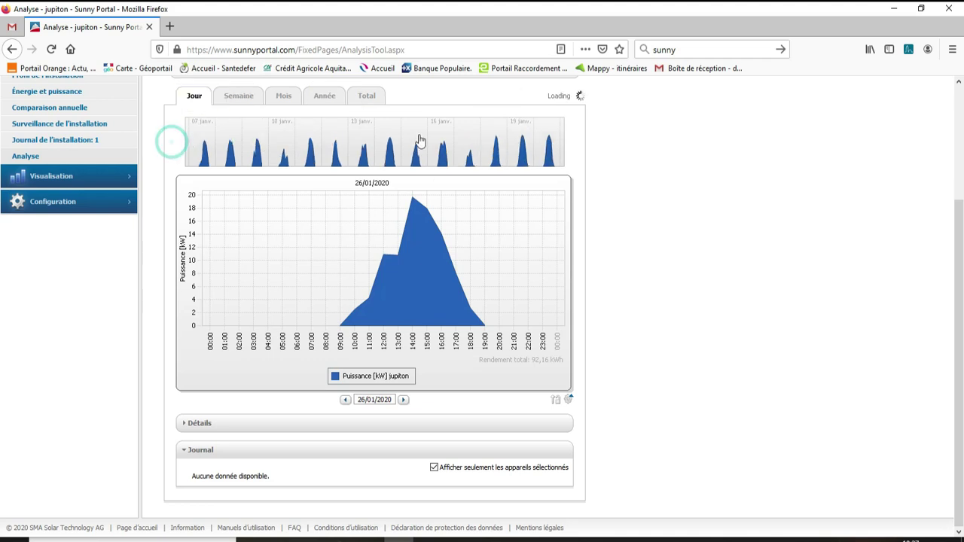
left_click(238, 96)
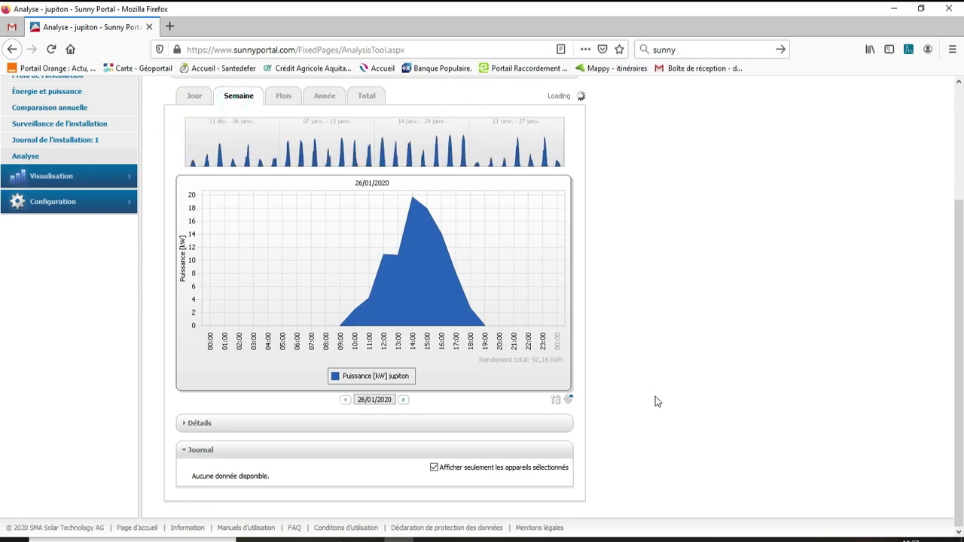
scroll(656, 402, "up", 1)
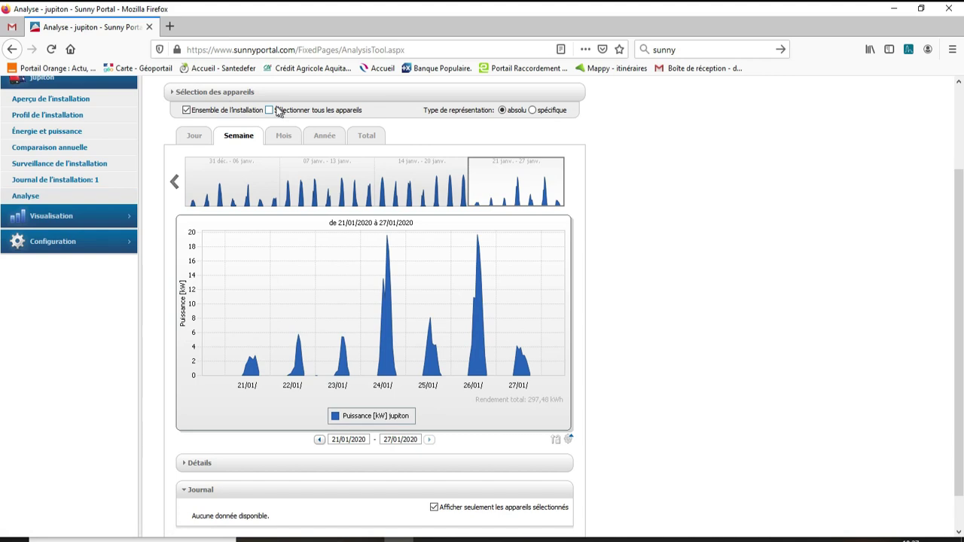
scroll(61, 369, "up", 3)
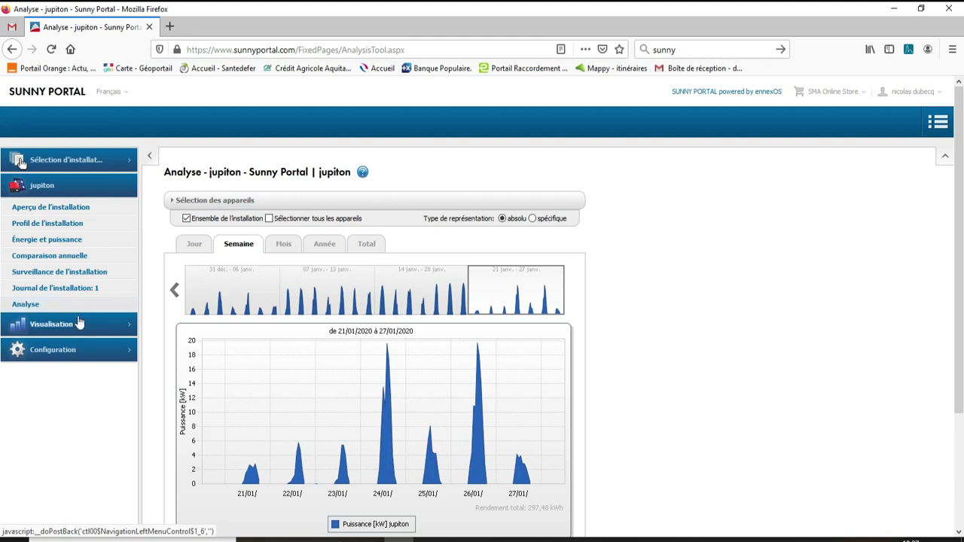
Step: Reload the Analyse page, include all devices and compare the two inverters' daily curves for 27, 26 and 25 January 2020
left_click(23, 305)
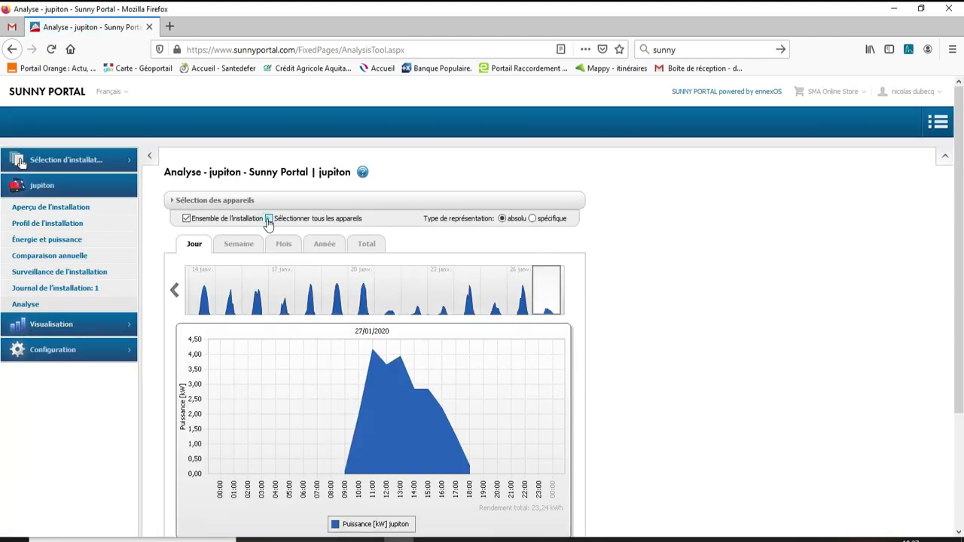
left_click(269, 218)
mouse_move(376, 455)
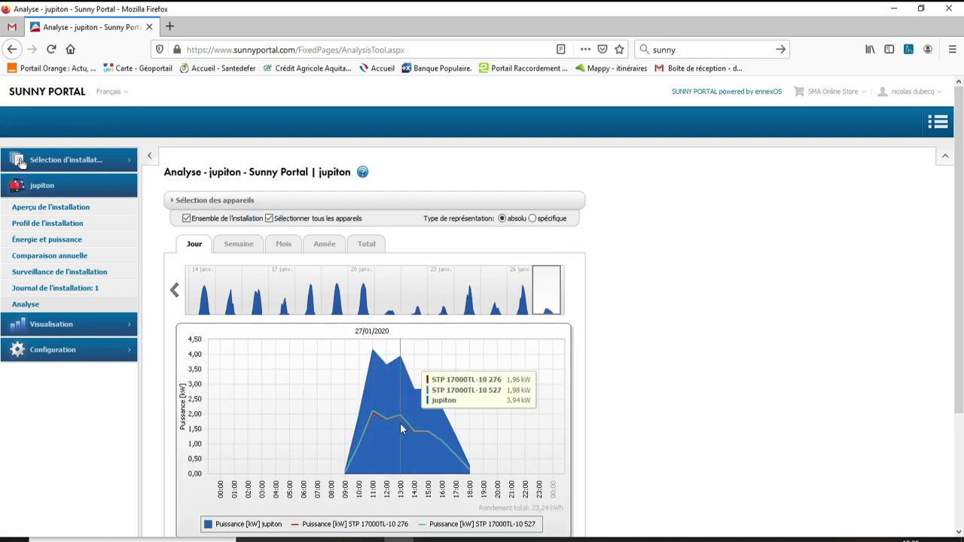
scroll(612, 429, "down", 3)
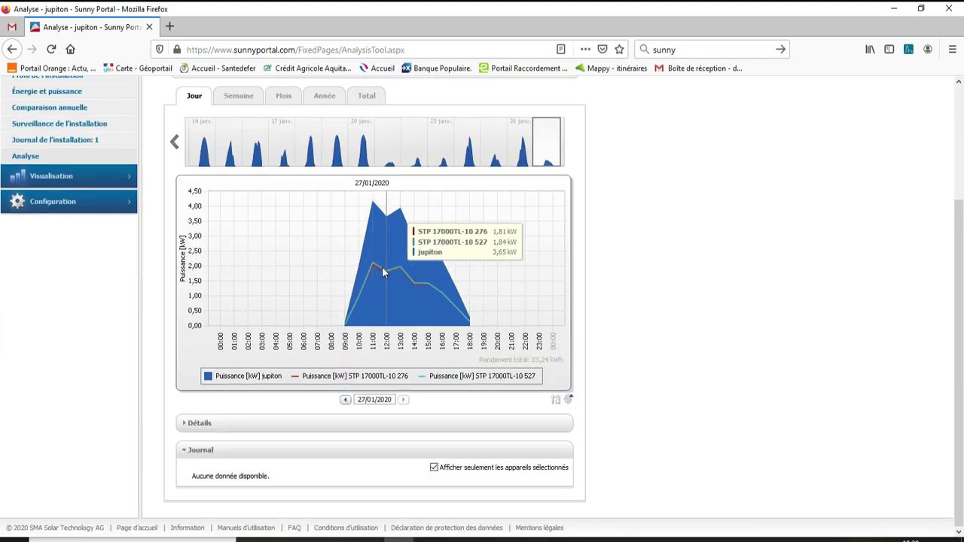
left_click(346, 401)
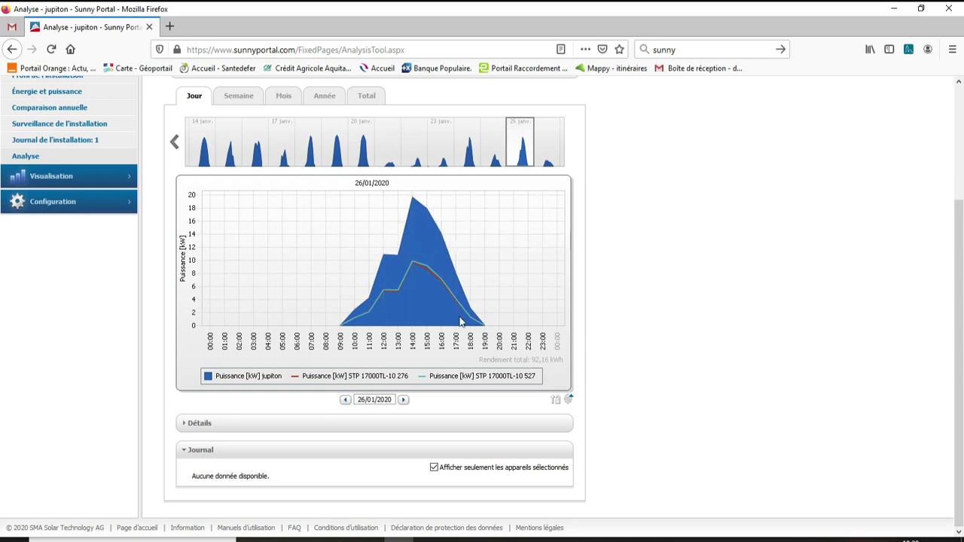
left_click(345, 400)
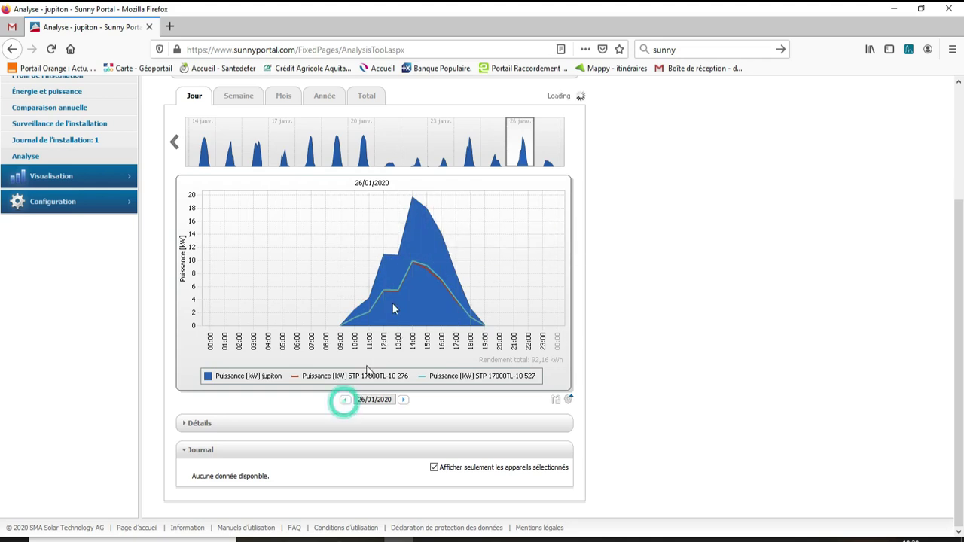
Step: Display the total yield chart for 2012 to 2020 and read the yields per inverter for several years
scroll(420, 243, "up", 3)
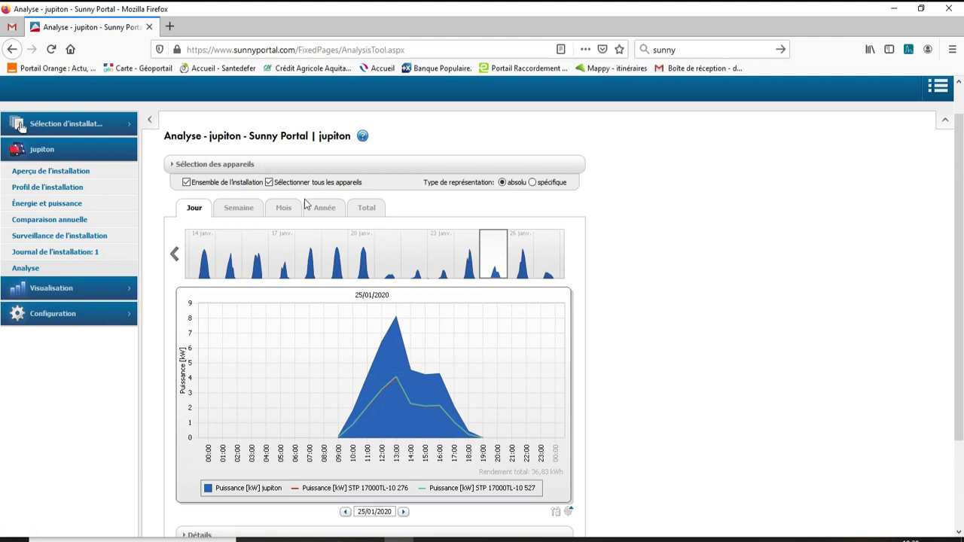
left_click(367, 209)
mouse_move(402, 329)
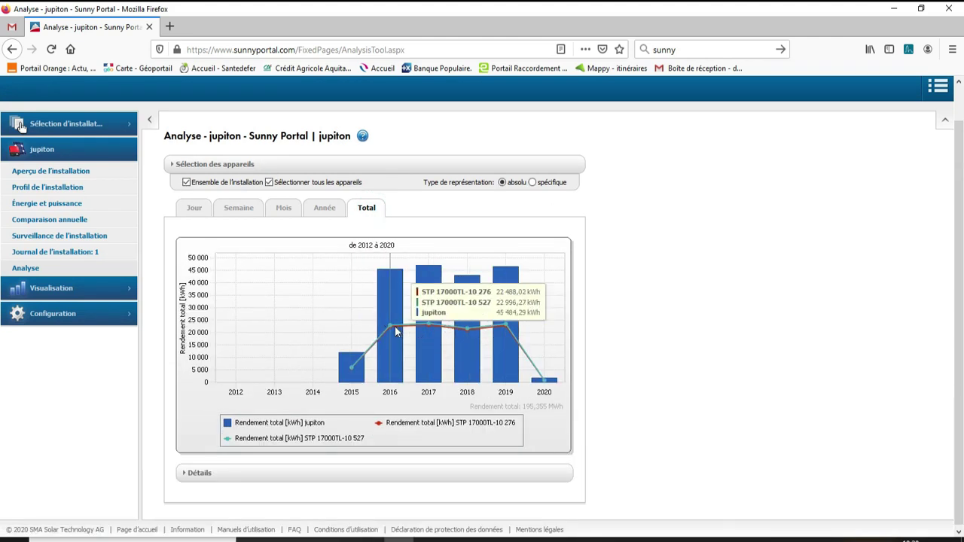
mouse_move(503, 332)
mouse_move(466, 331)
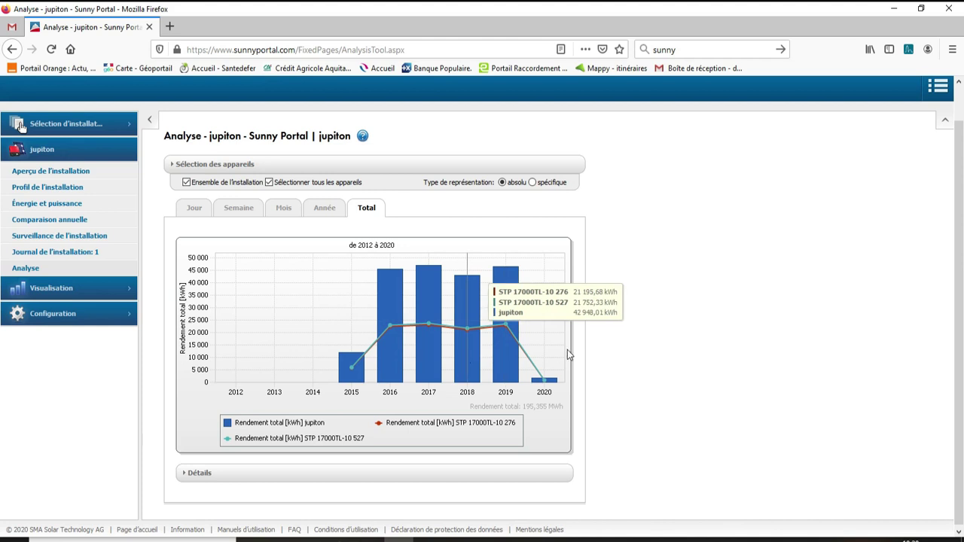
Step: Open the report configuration, look at the daily report settings and display Rapport d'infos mensuel 1
left_click(57, 317)
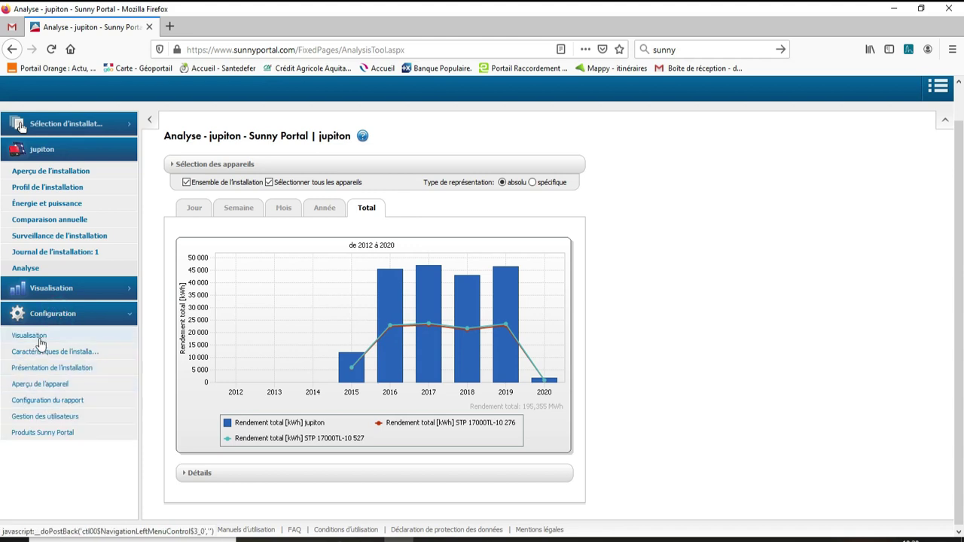
left_click(37, 403)
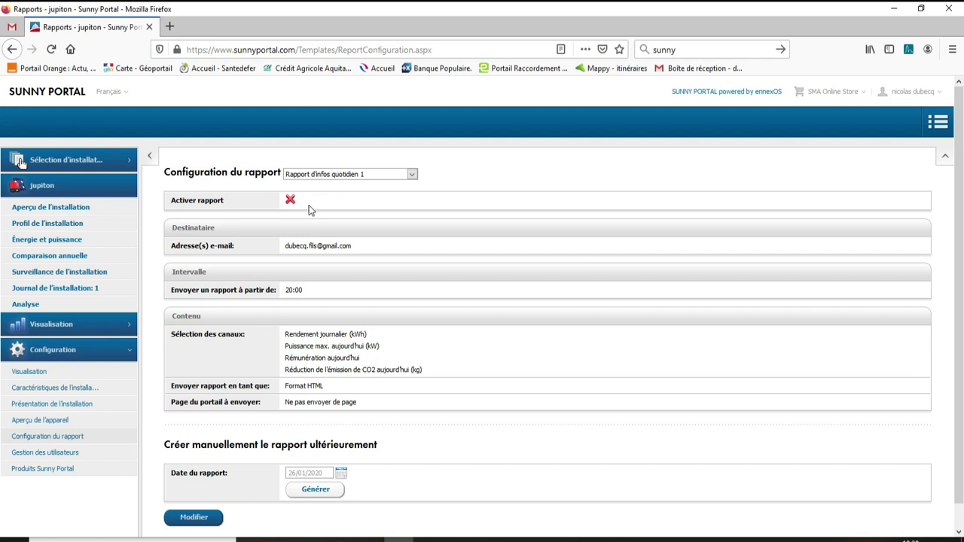
left_click(341, 181)
left_click(339, 186)
left_click(403, 177)
left_click(361, 221)
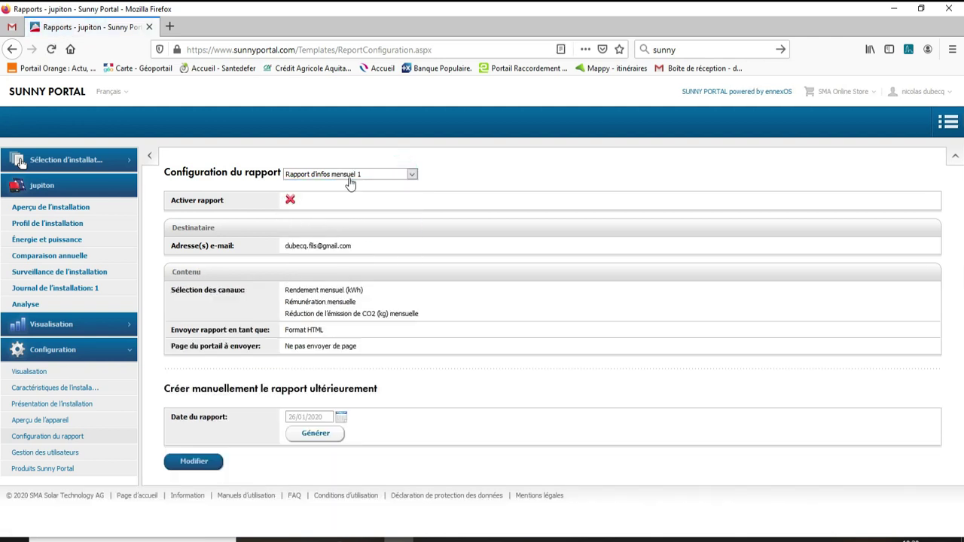
Step: Display the settings of Rapport d'évènement 1 and look through the available report types
left_click(350, 181)
left_click(341, 261)
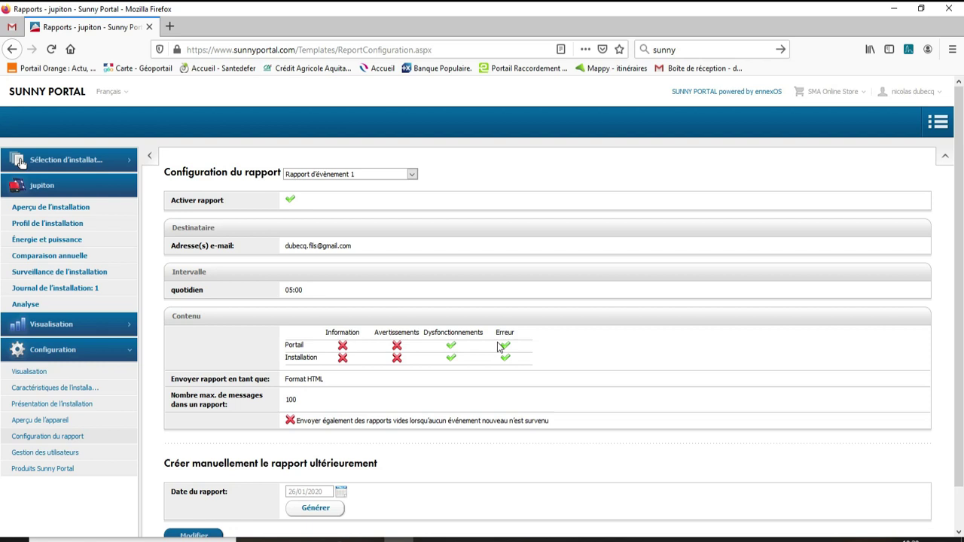
left_click(411, 174)
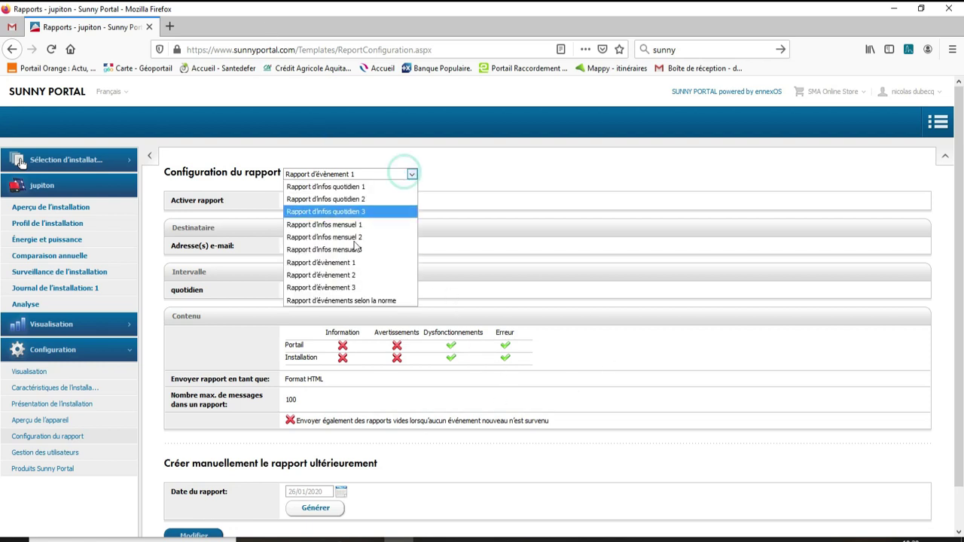
left_click(490, 251)
Step: Open the user management of the installation and look at the registered user's e-mail and role
left_click(50, 455)
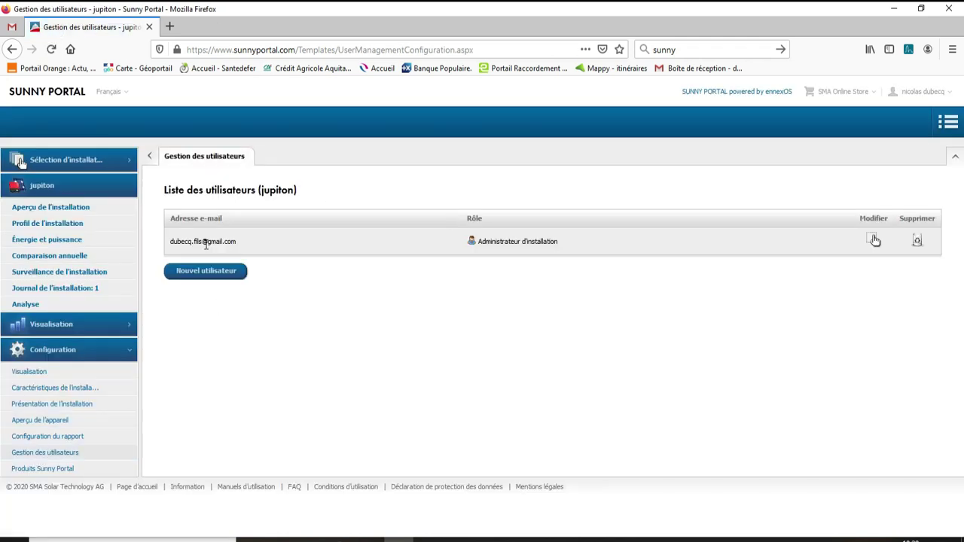
left_click_drag(253, 247, 120, 250)
left_click(475, 360)
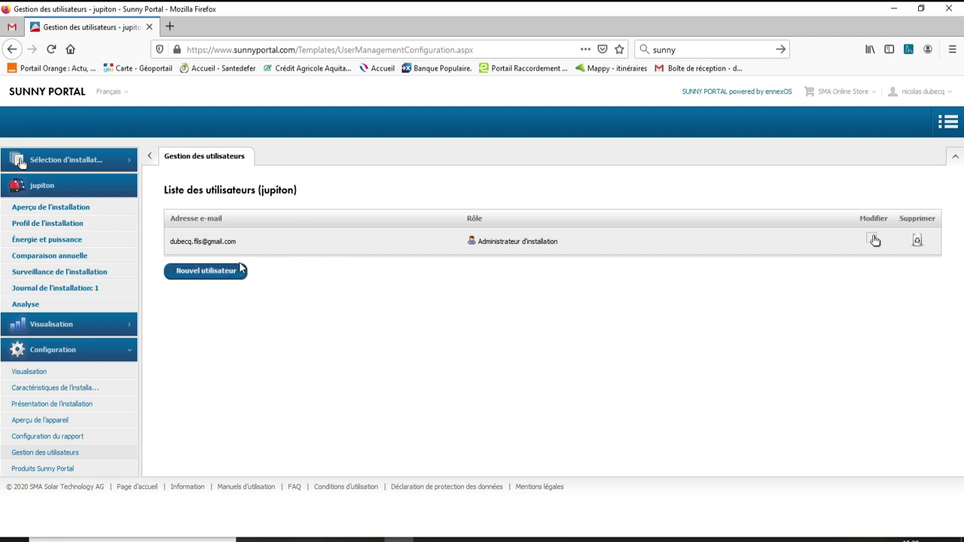
Step: Open the new user form, select the Administrateur d'installation role and cancel the entry
left_click(220, 274)
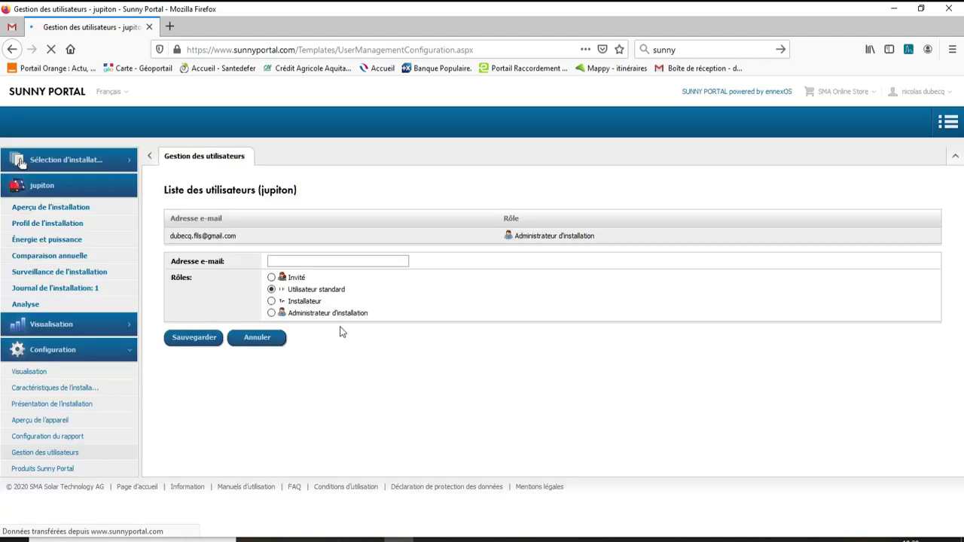
left_click(272, 314)
left_click(303, 264)
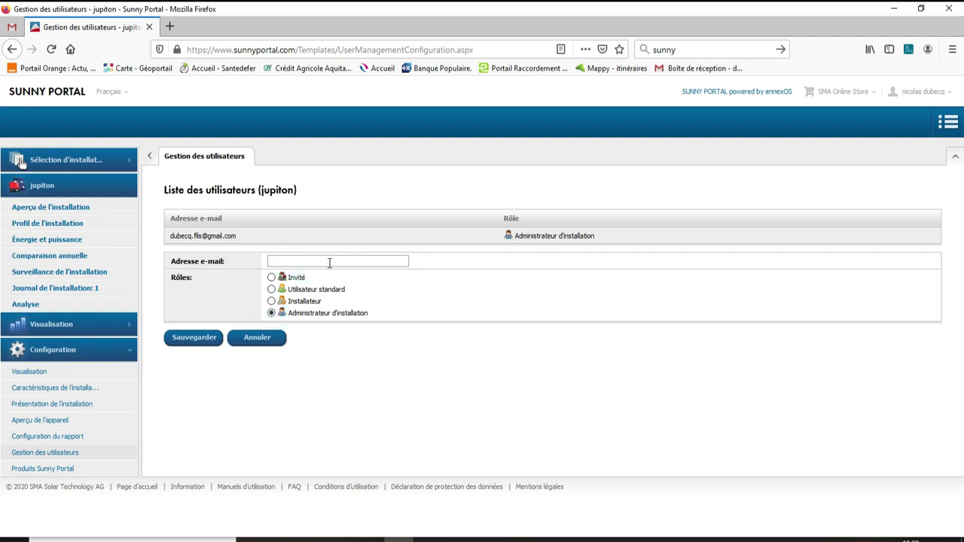
left_click(258, 338)
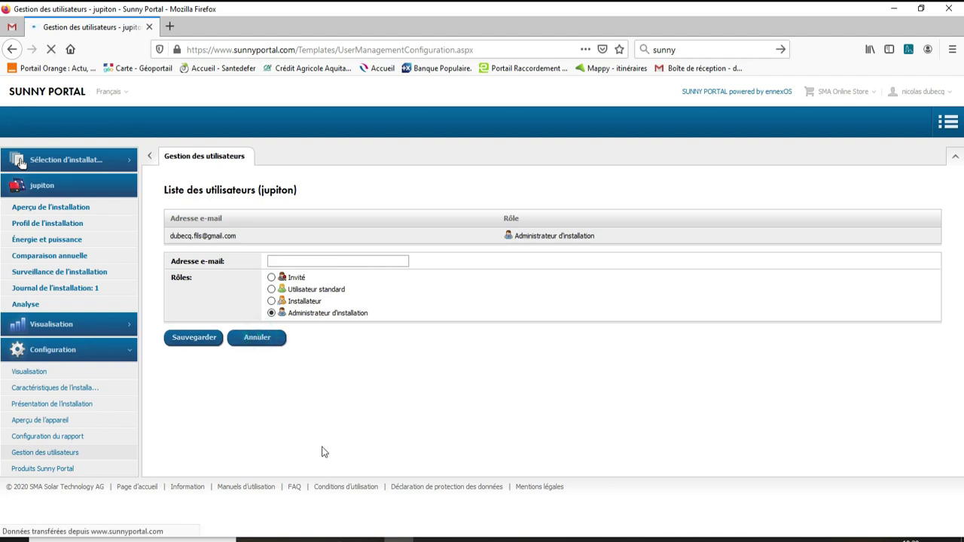